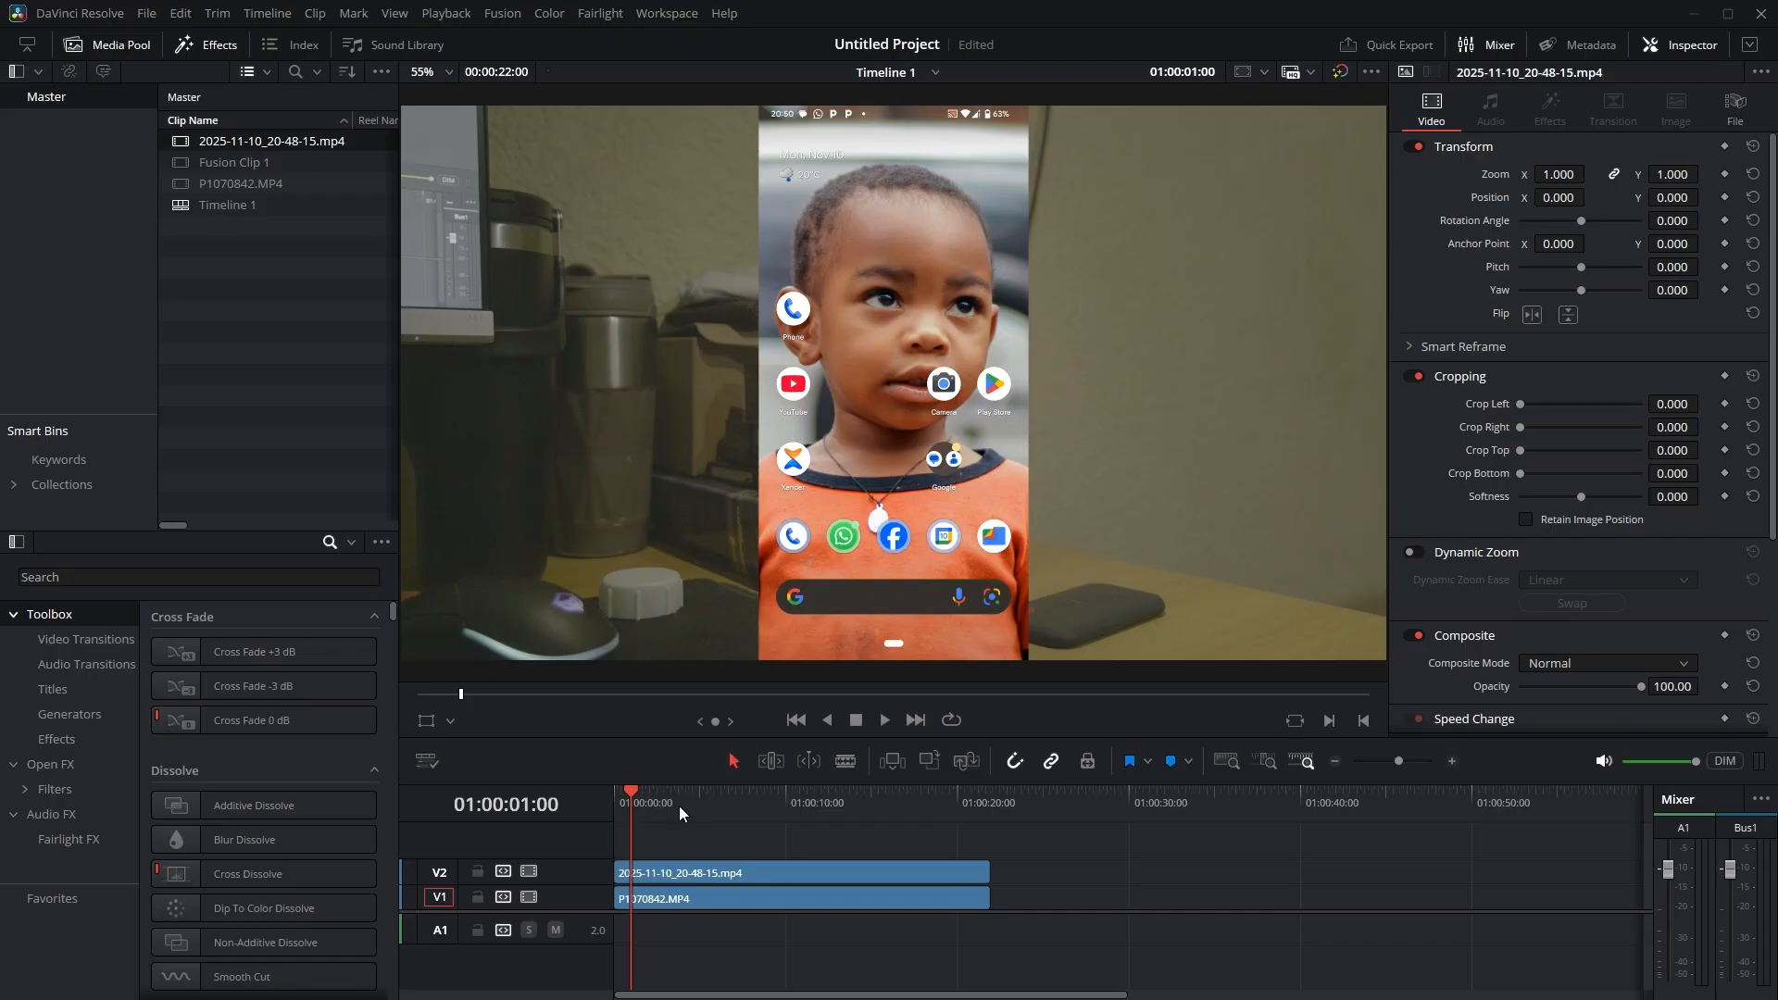
Hide the V2 screen recording track and play the P1070842.MP4 footage full screen on its own
left_click(721, 800)
left_click(682, 803)
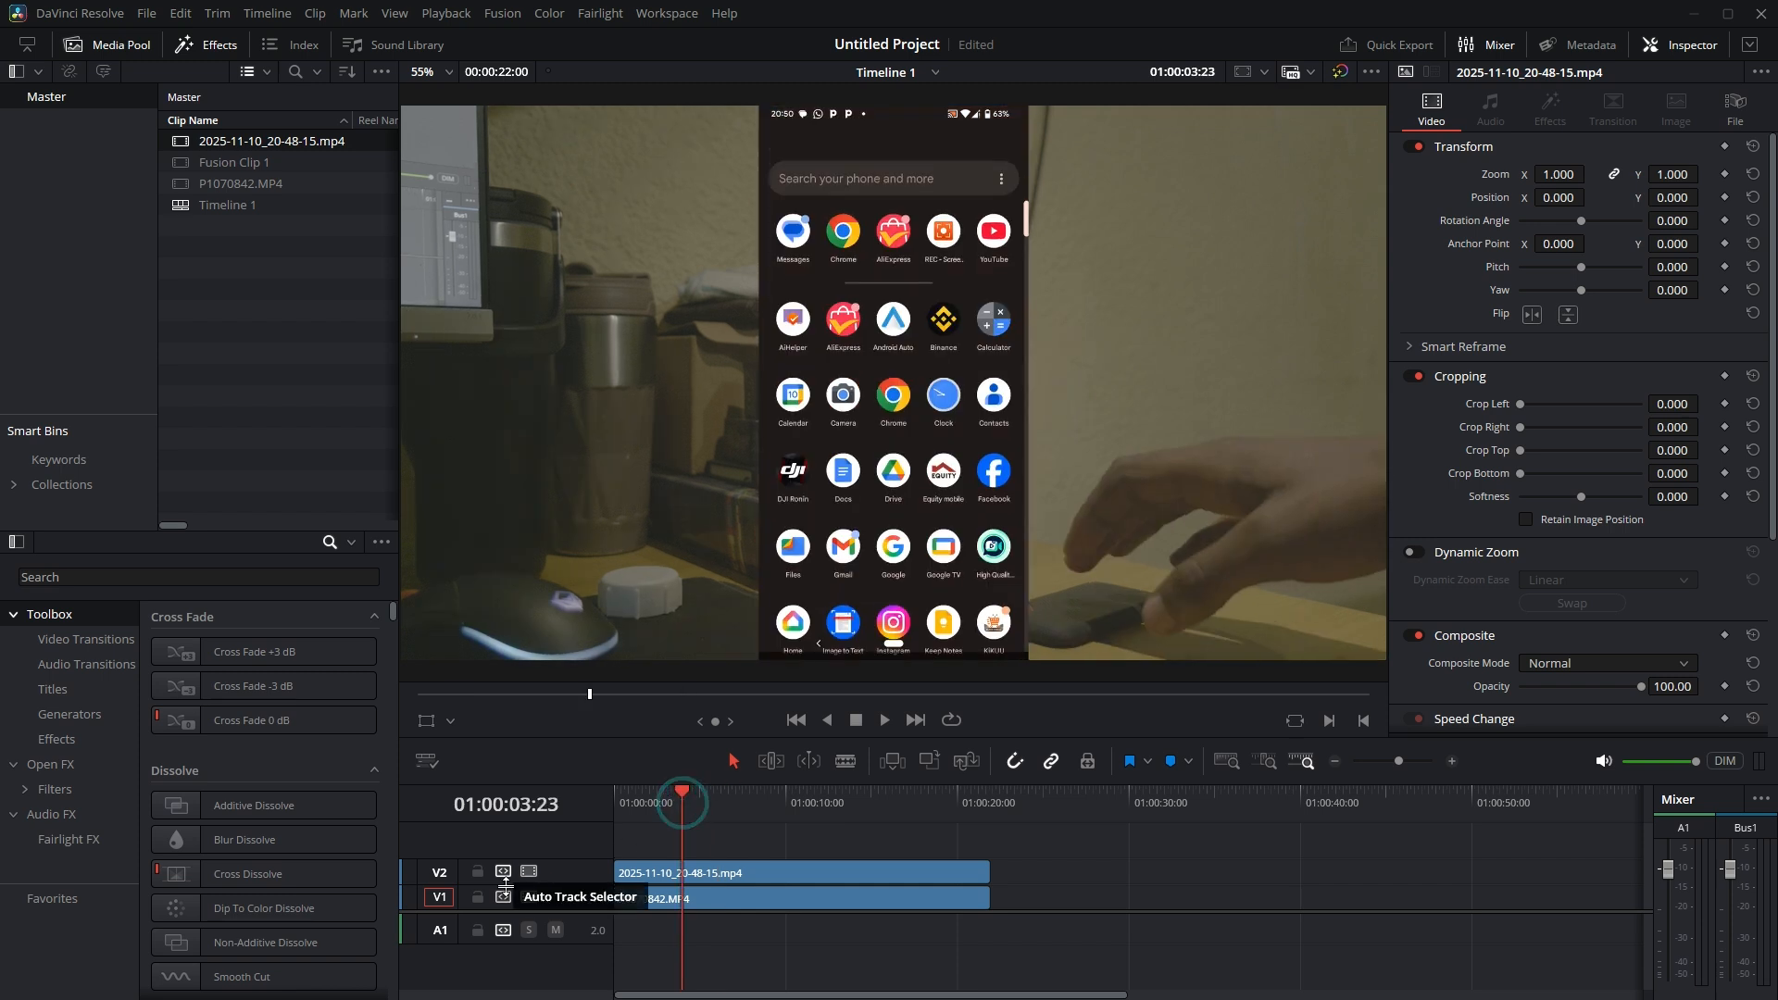
left_click(526, 879)
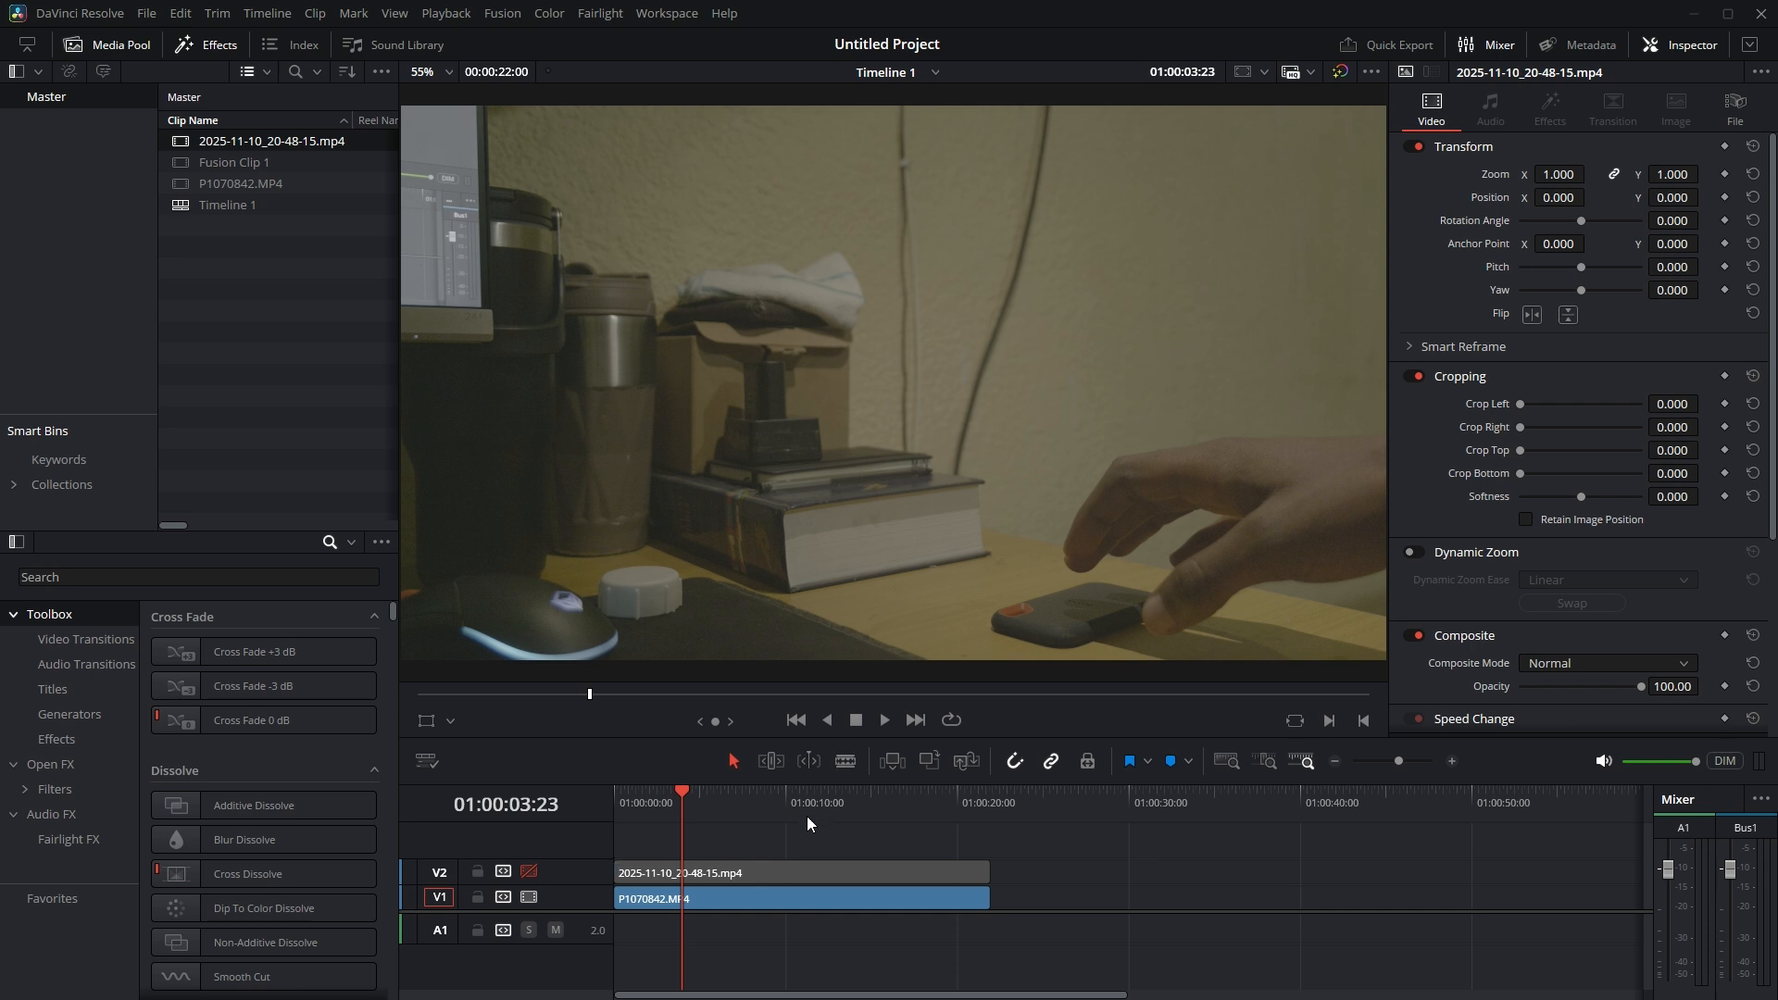
key("space")
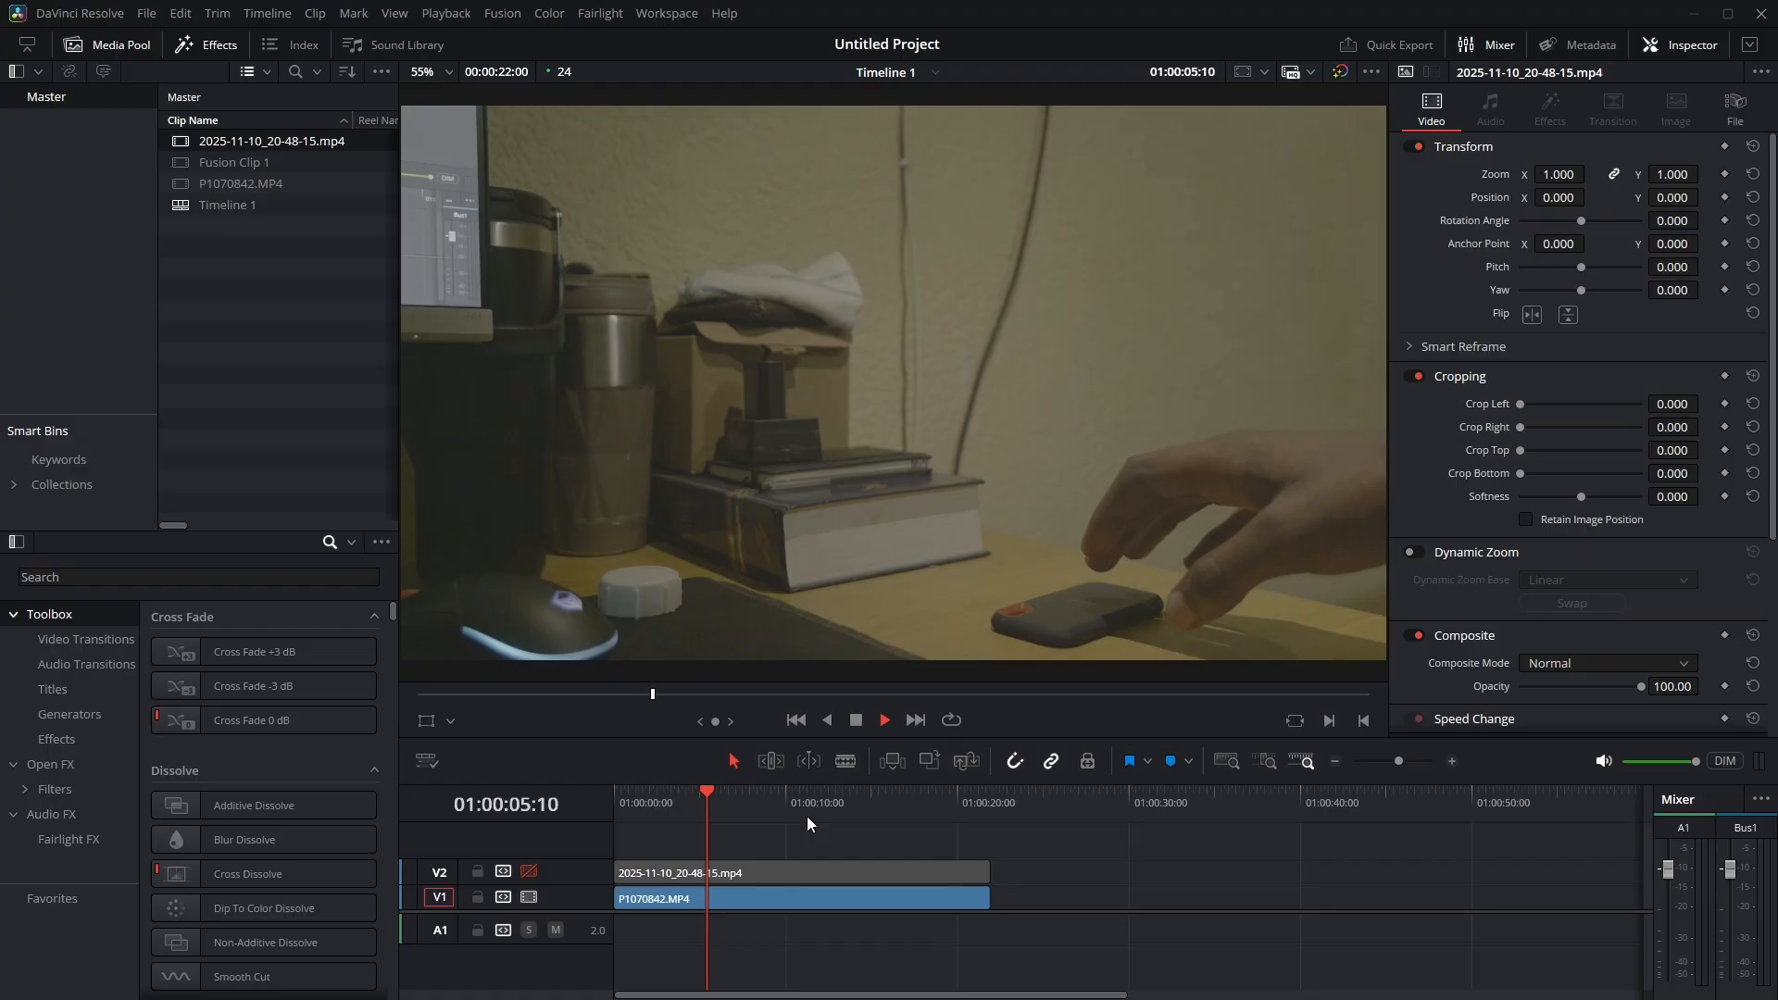
key("ctrl+f")
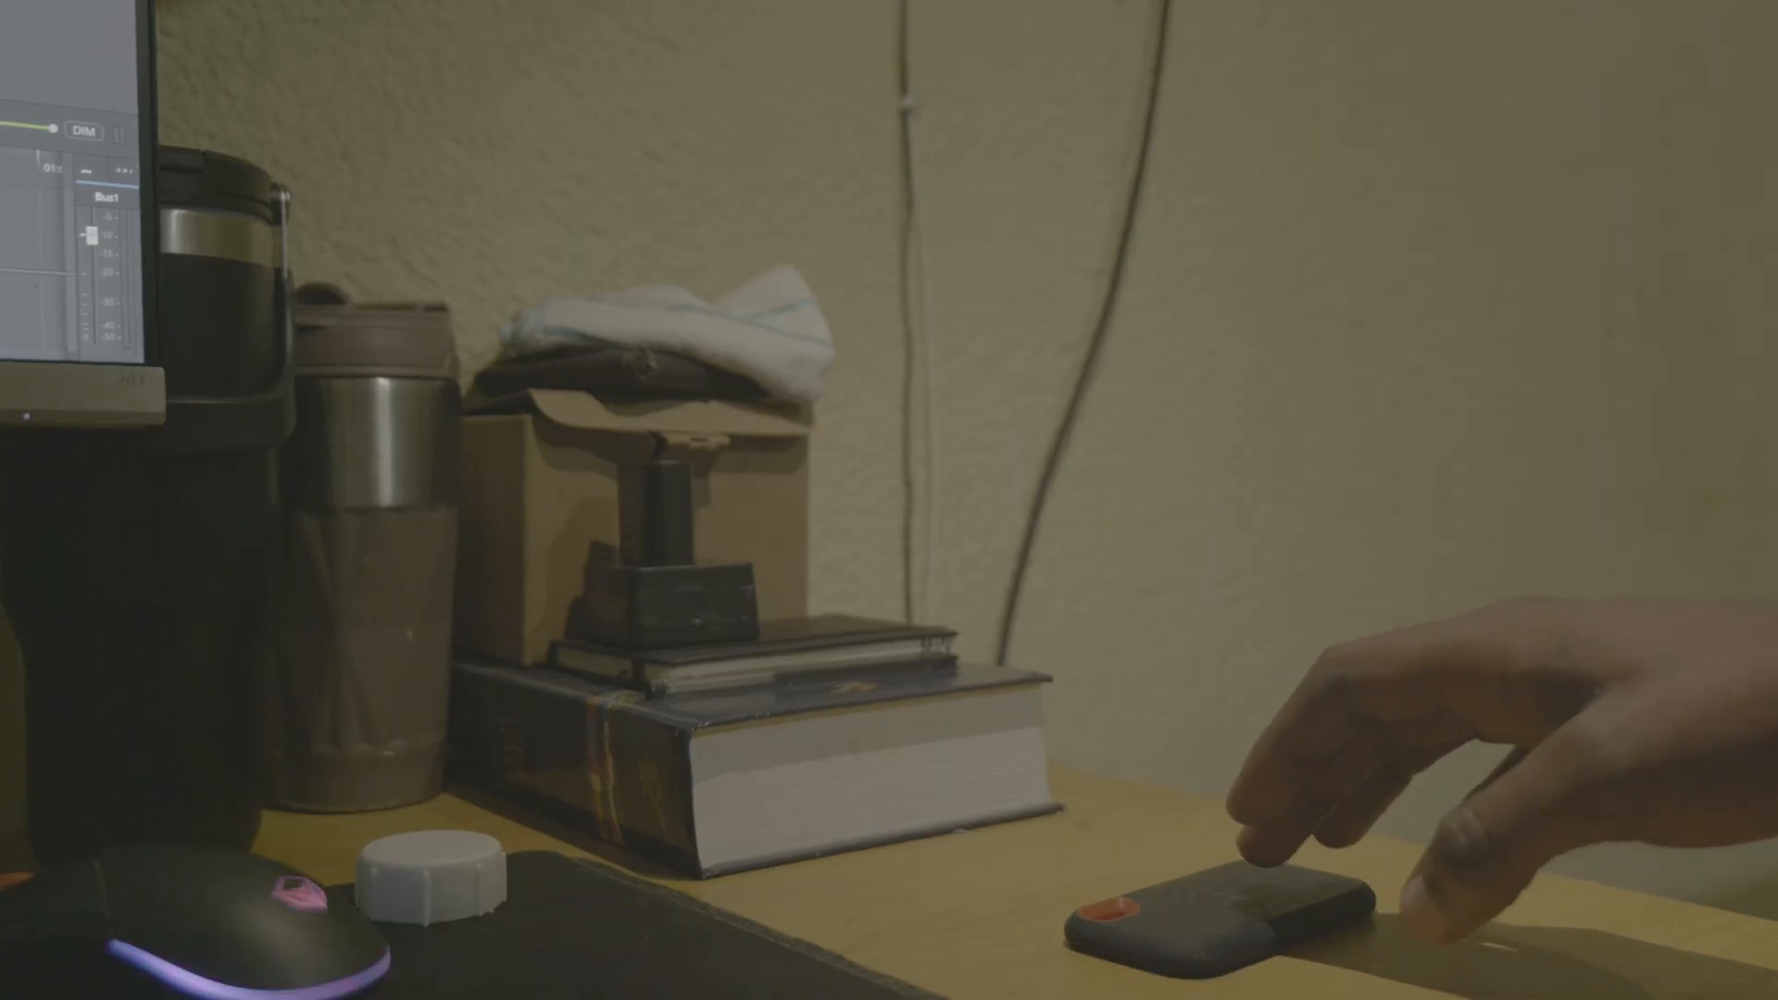
key("ctrl+f")
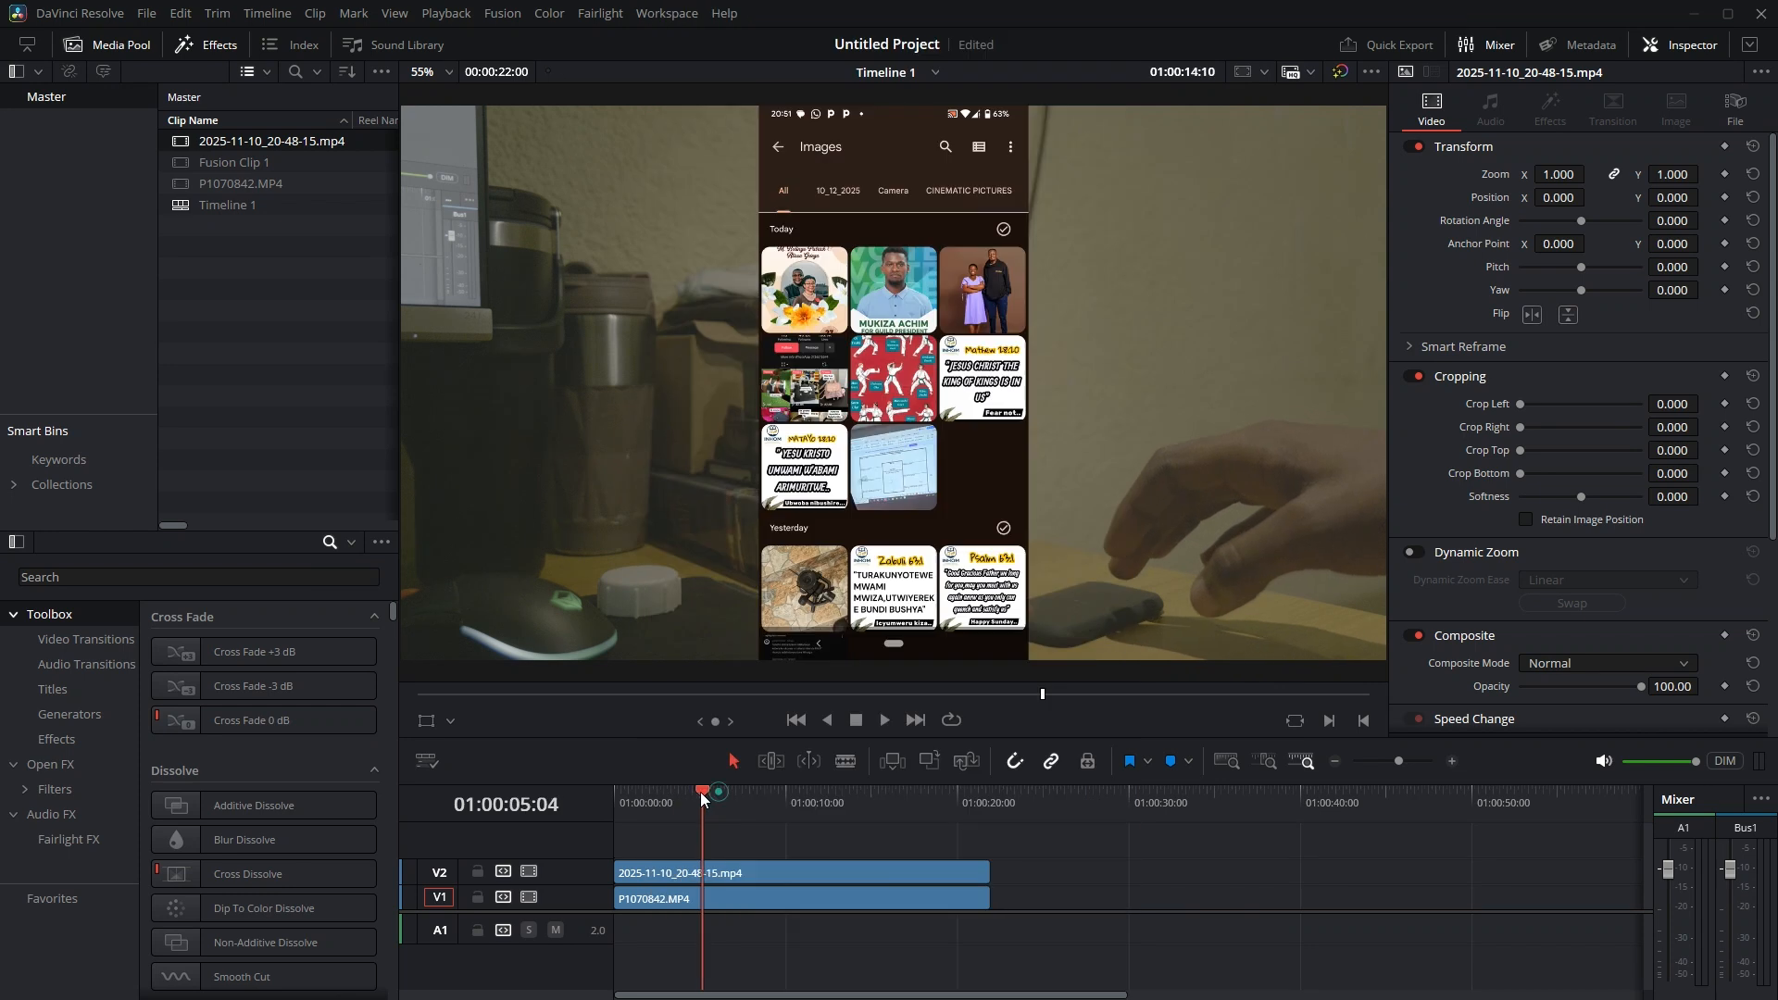
Play the timeline with the phone screen recording over the desk footage, stopping at 01:00:14:22
left_click(679, 794)
key("space")
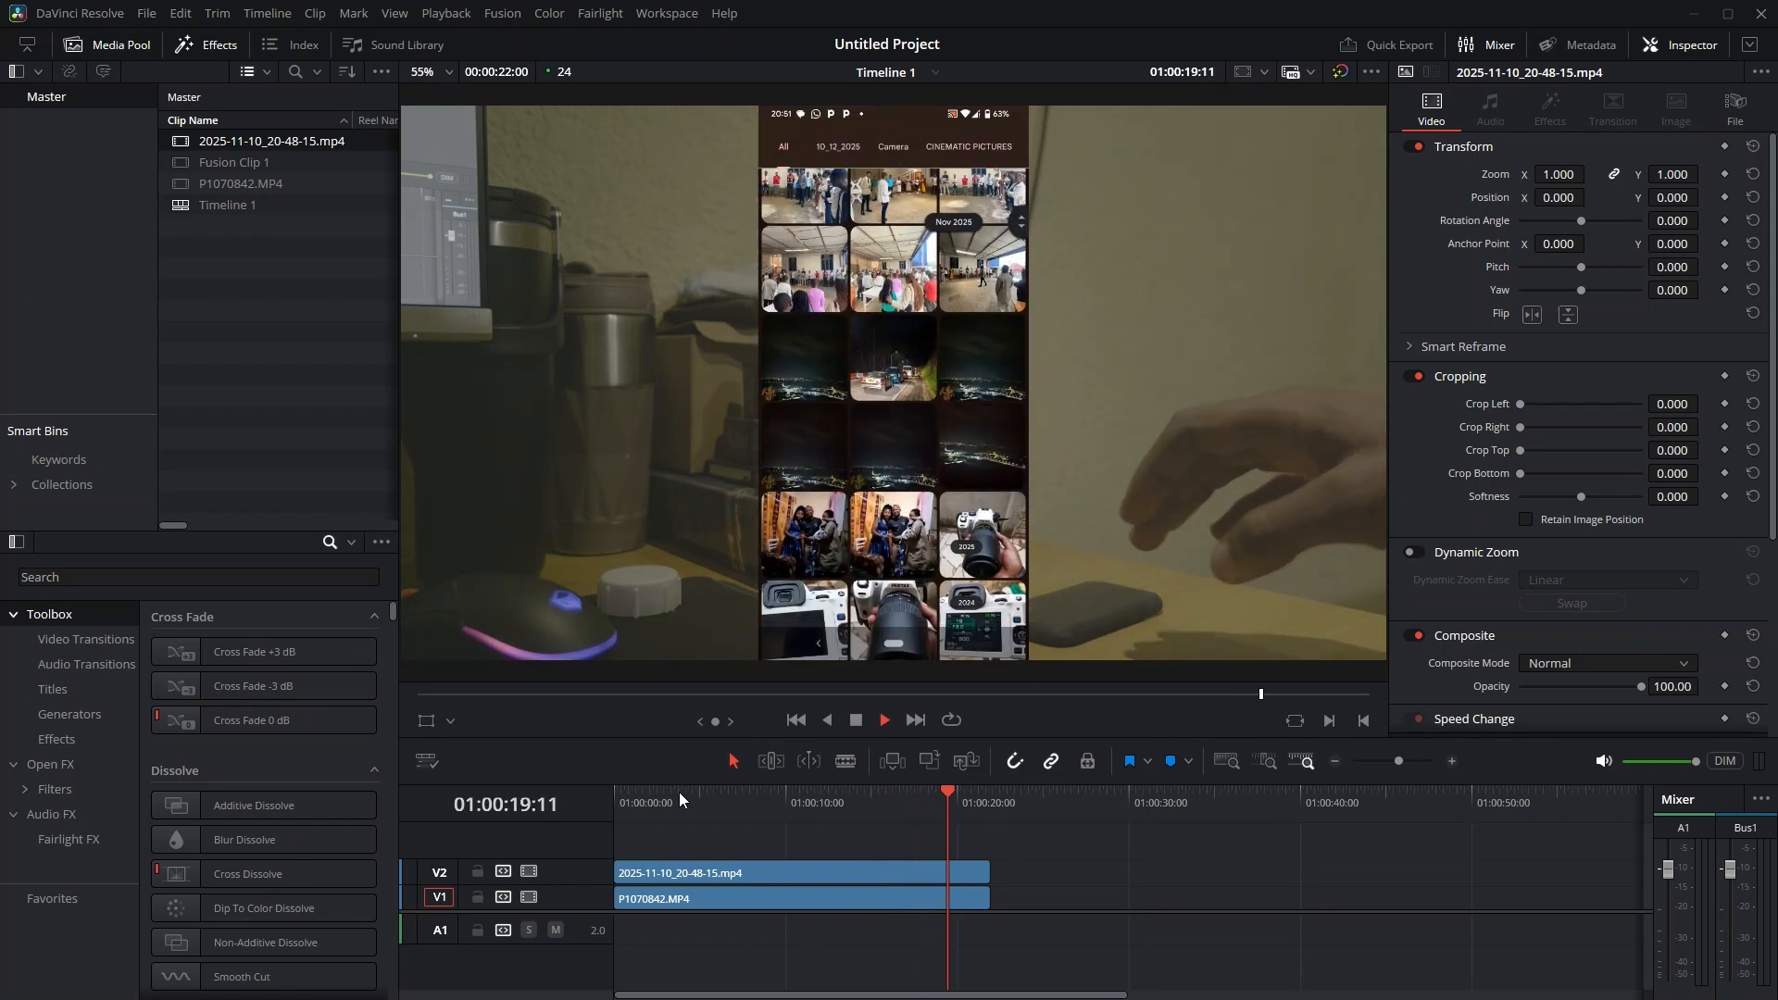
key("space")
left_click(742, 793)
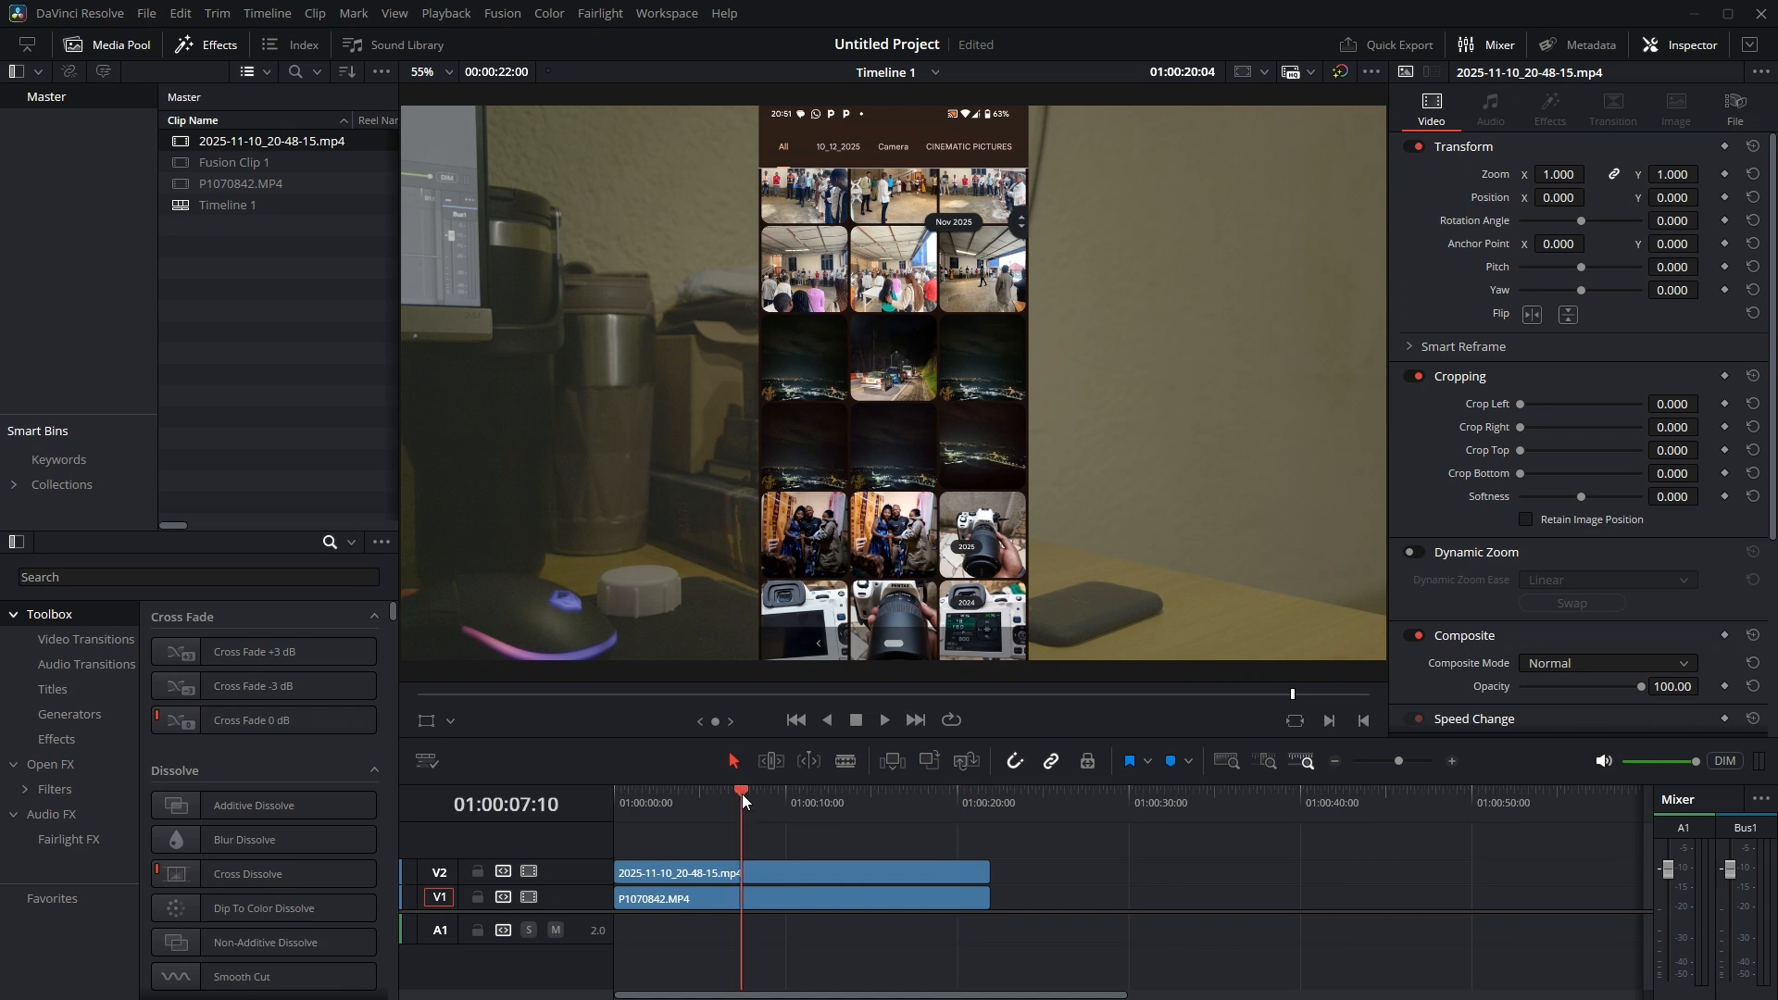
left_click(725, 793)
key("space")
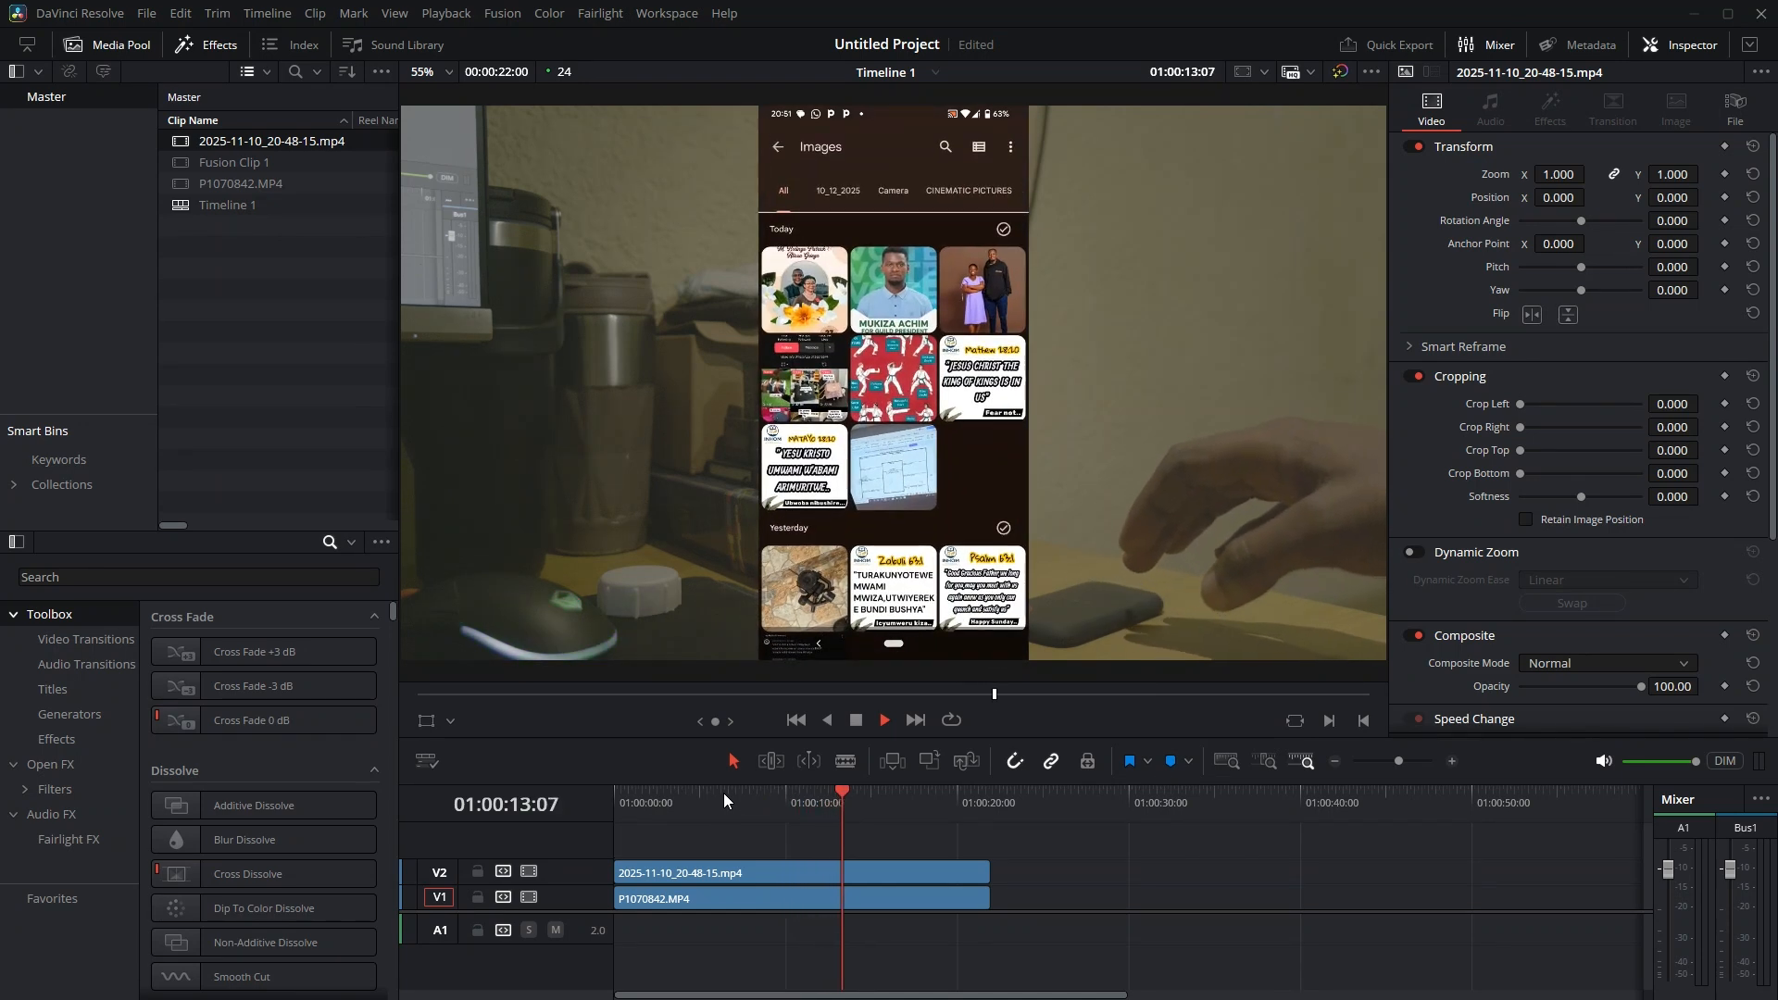
key("space")
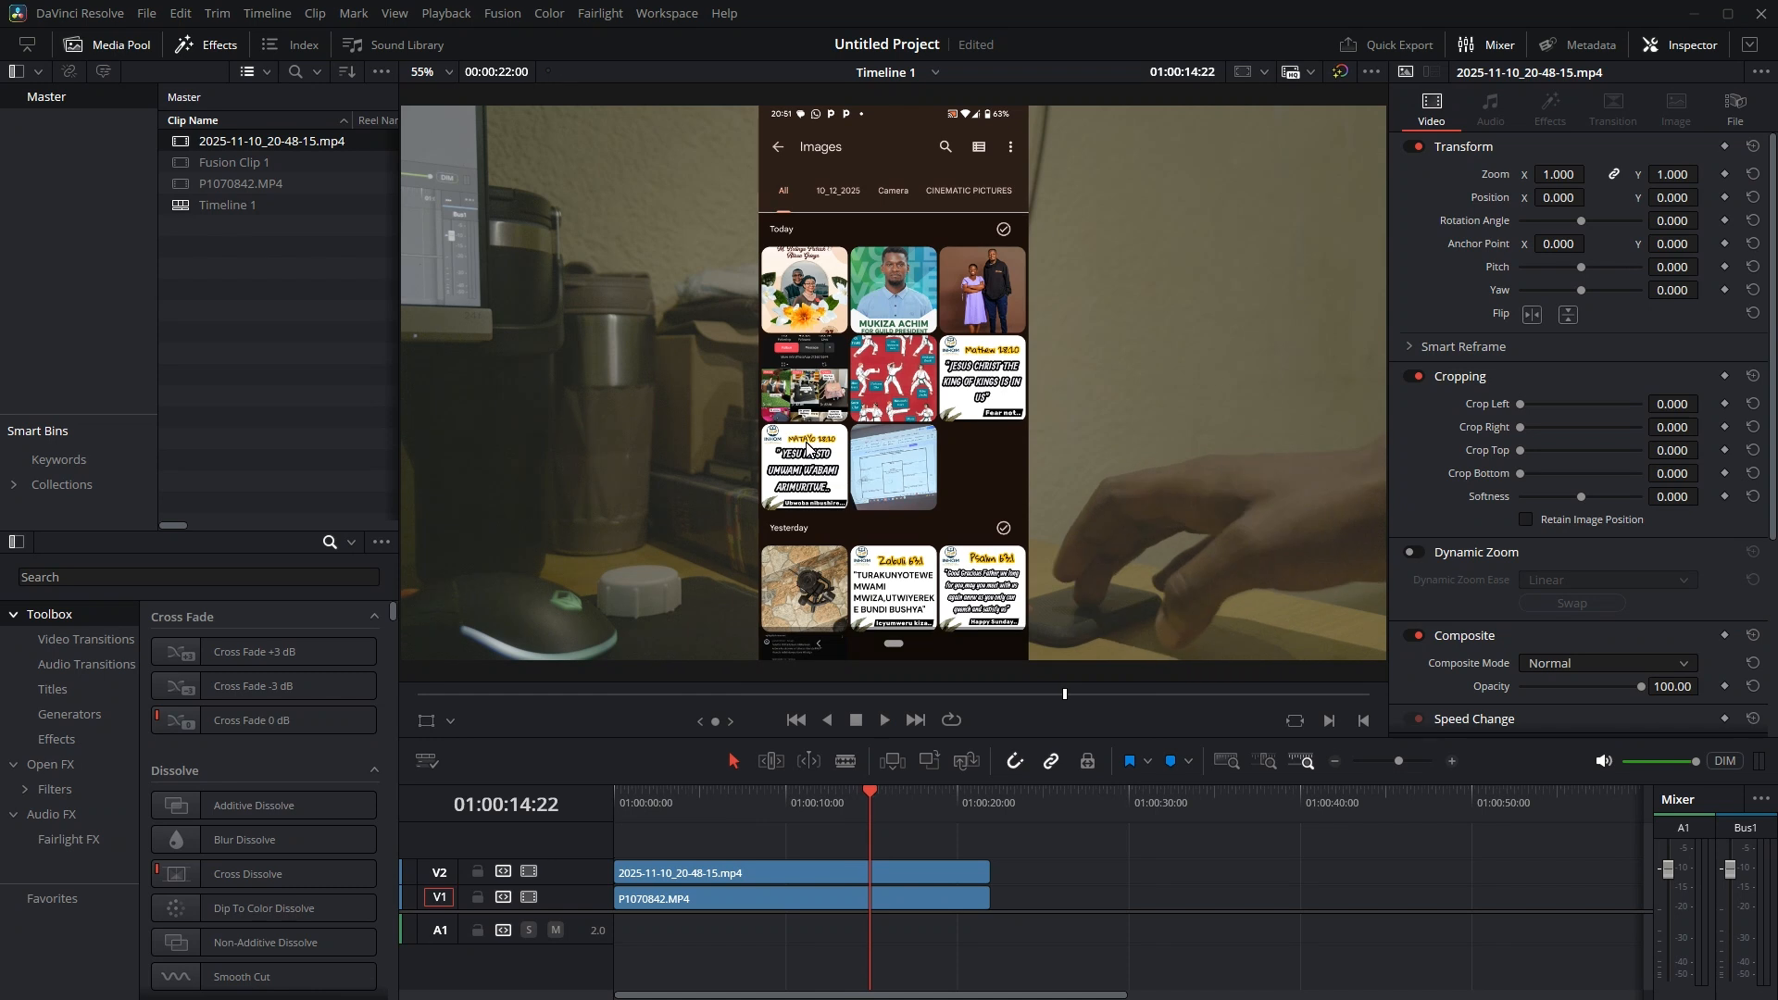
Duplicate the P1070842.MP4 clip from V1 onto a new V3 track and disable the V3 video track
left_click(753, 908)
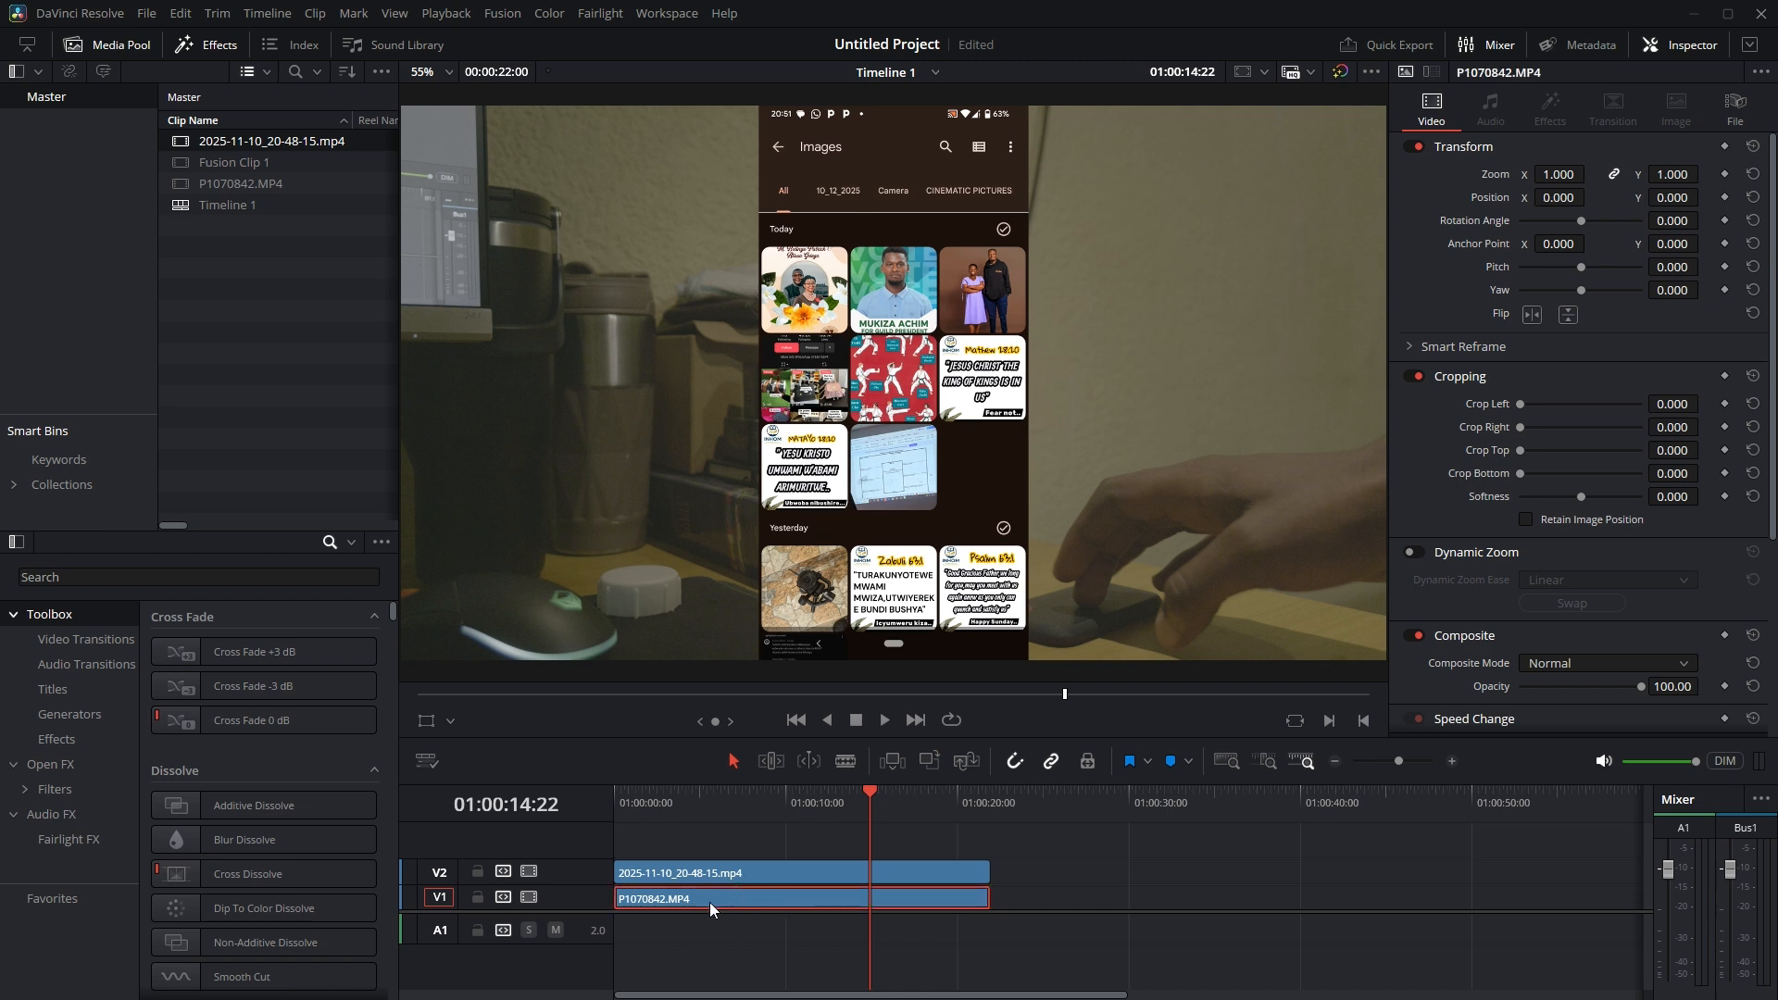
left_click_drag(699, 907, 696, 846)
left_click(735, 838)
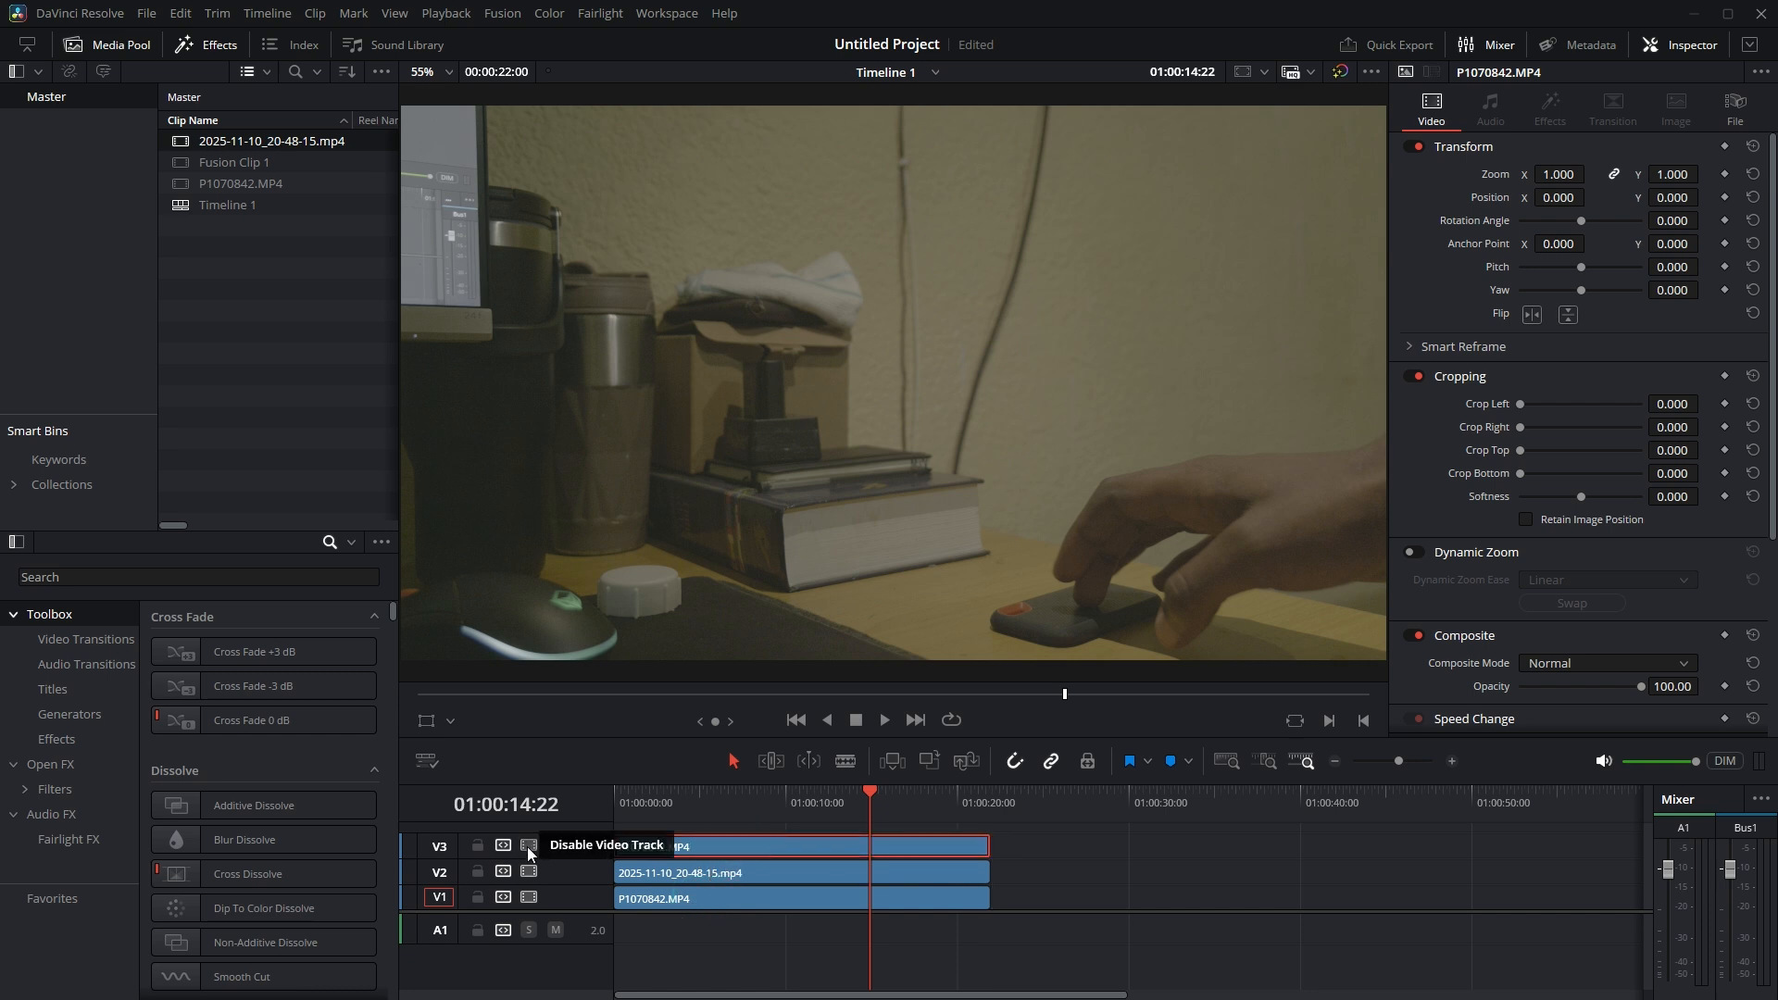
left_click(528, 847)
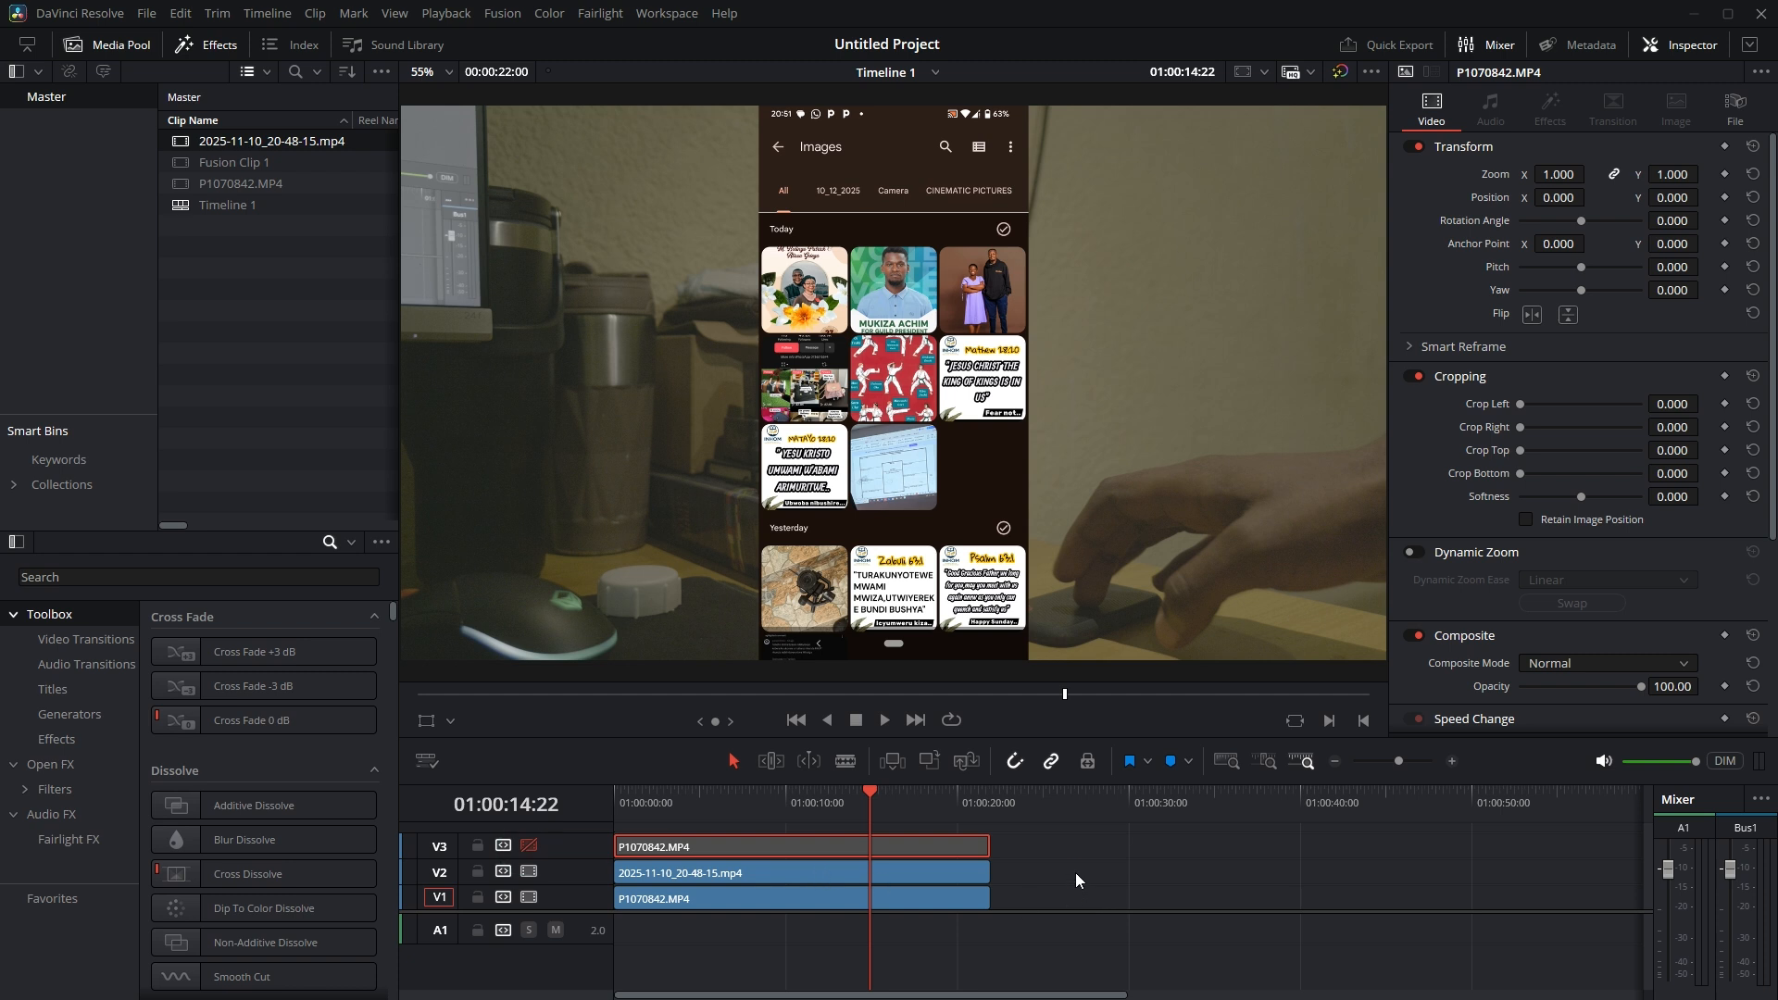
Combine the V1 and V2 clips into a new Fusion clip and open it on the Fusion page
left_click_drag(1074, 866, 818, 913)
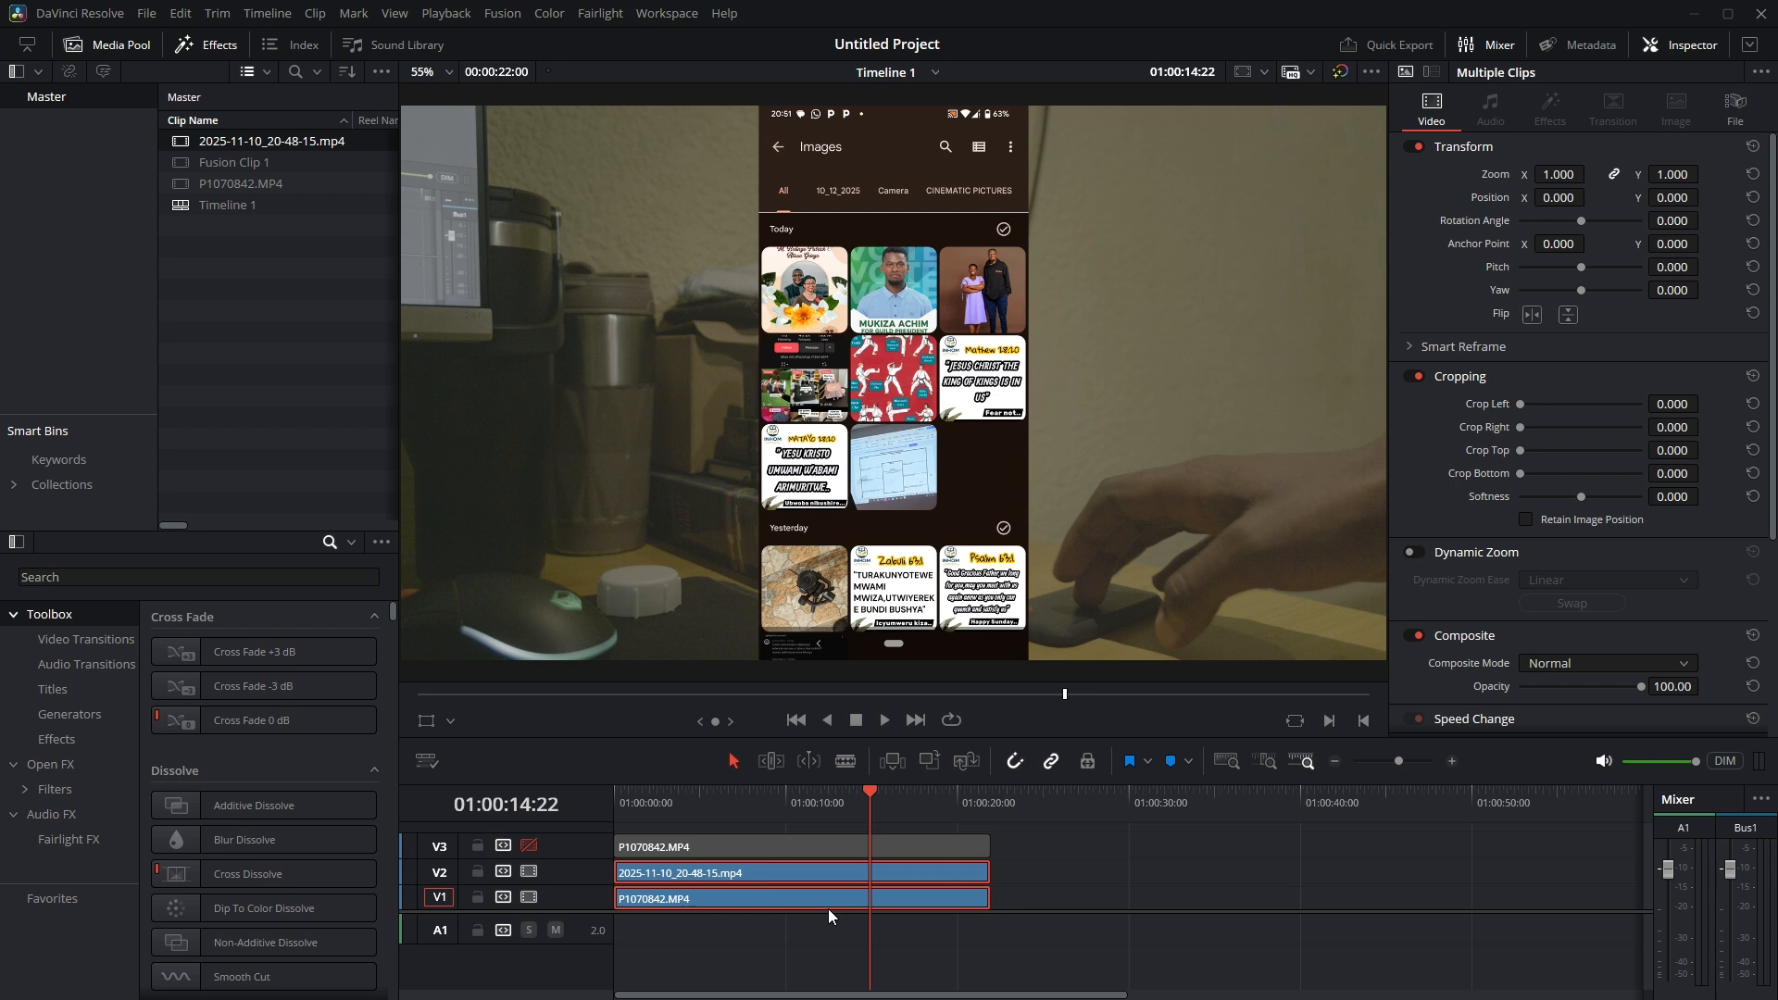
right_click(878, 884)
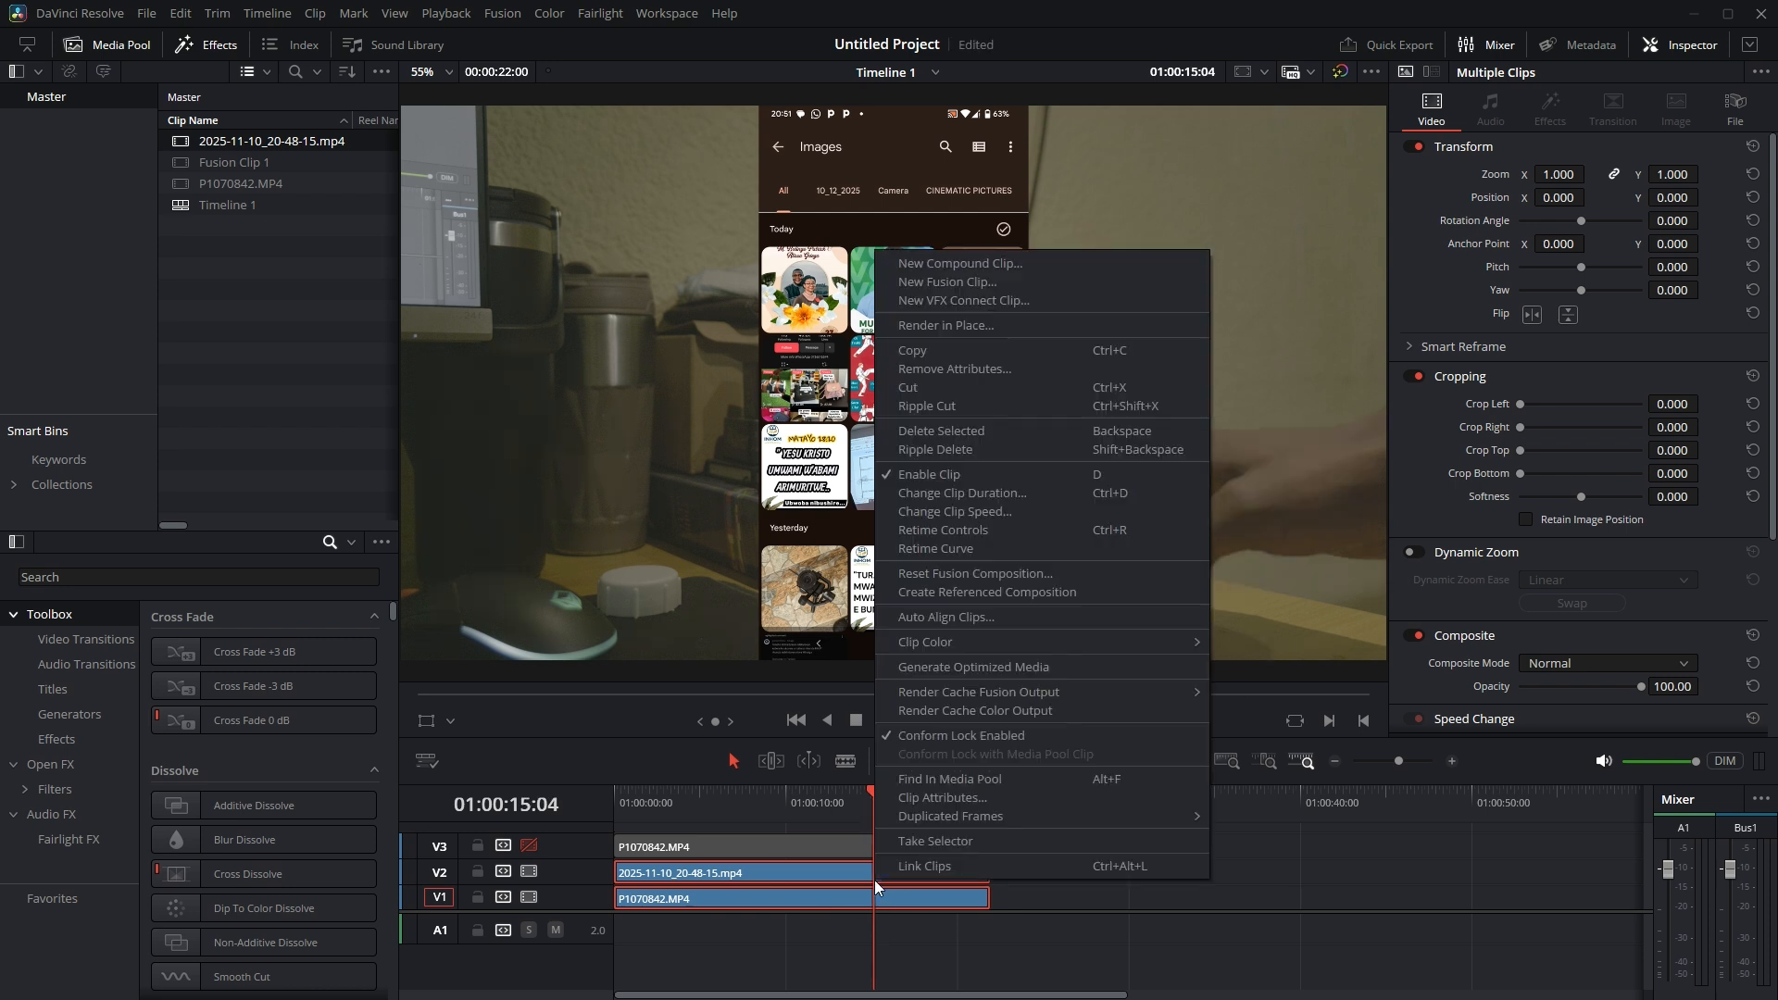
left_click(984, 283)
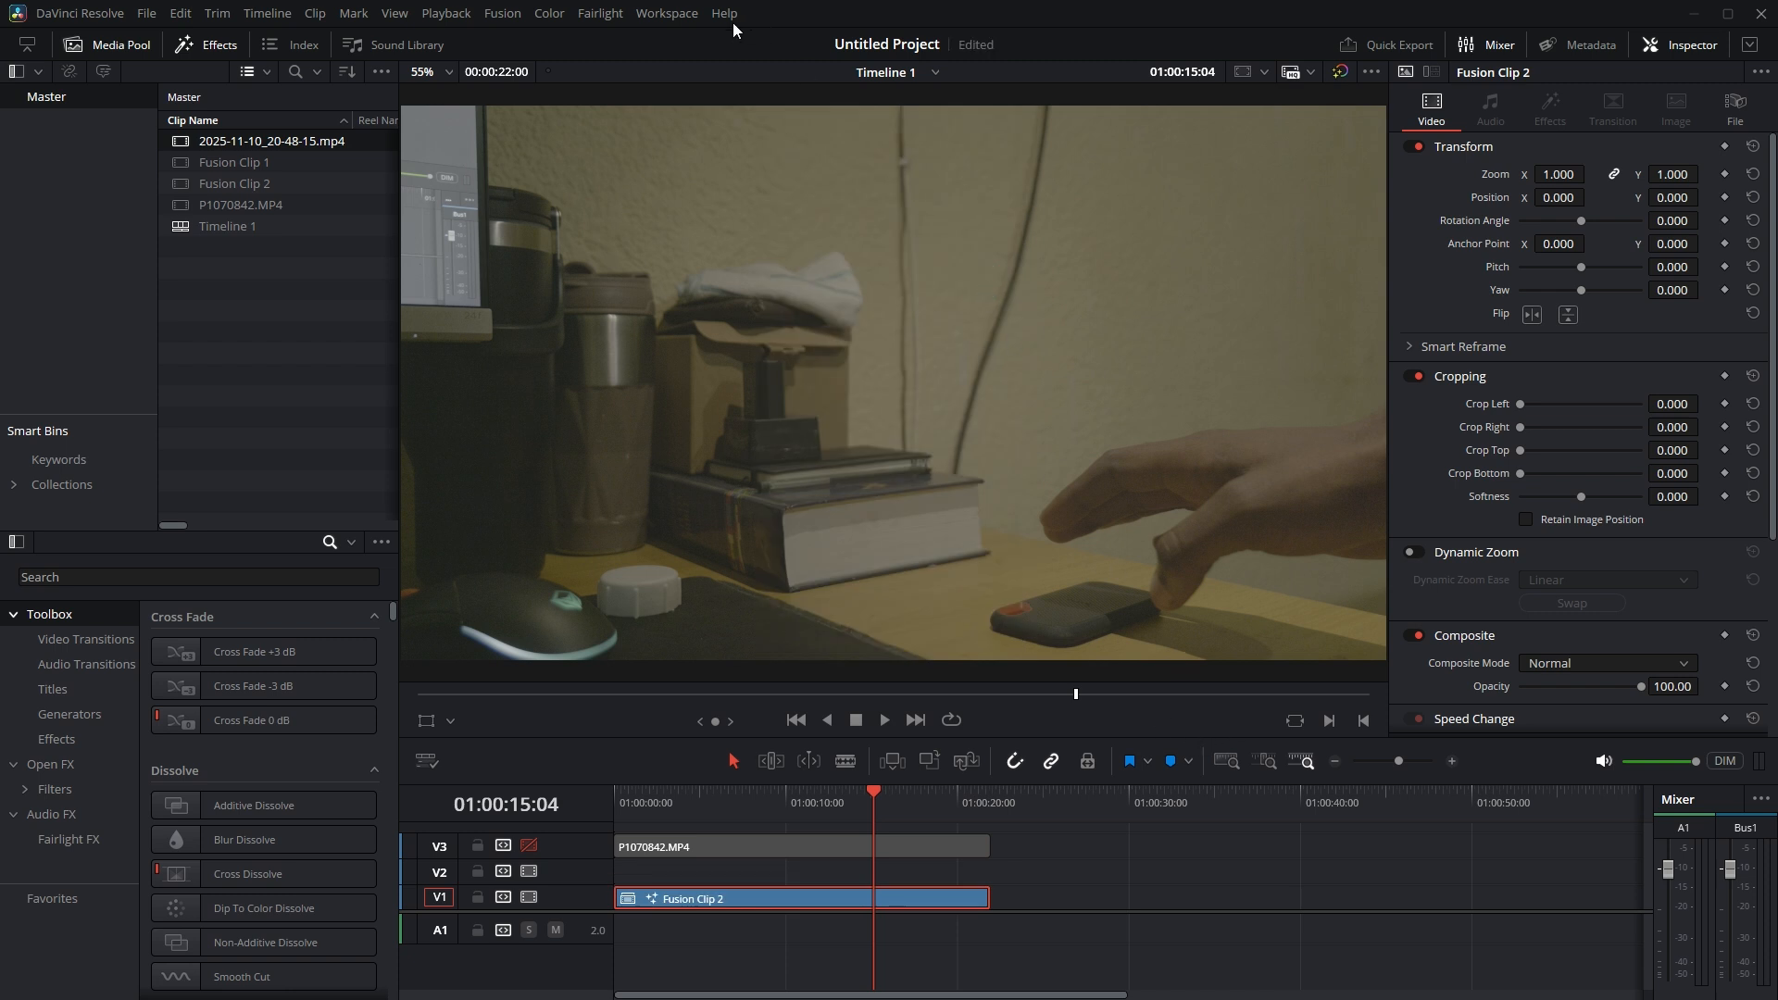
left_click(676, 16)
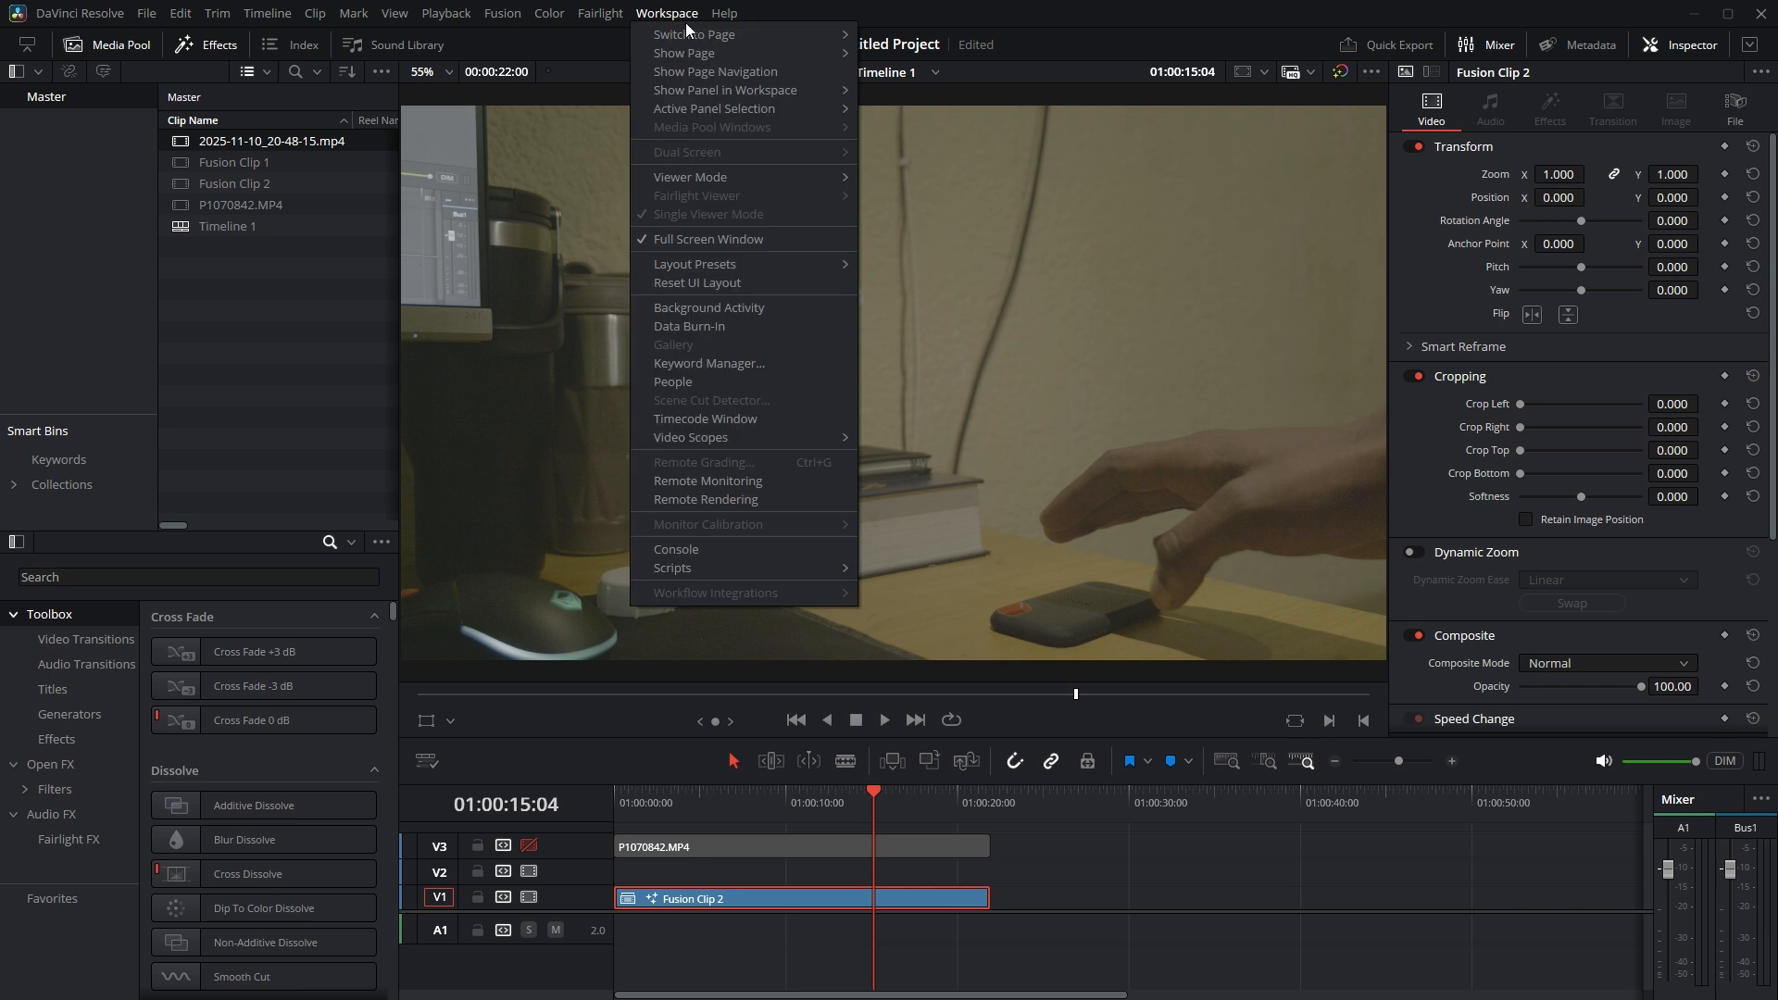
mouse_move(692, 34)
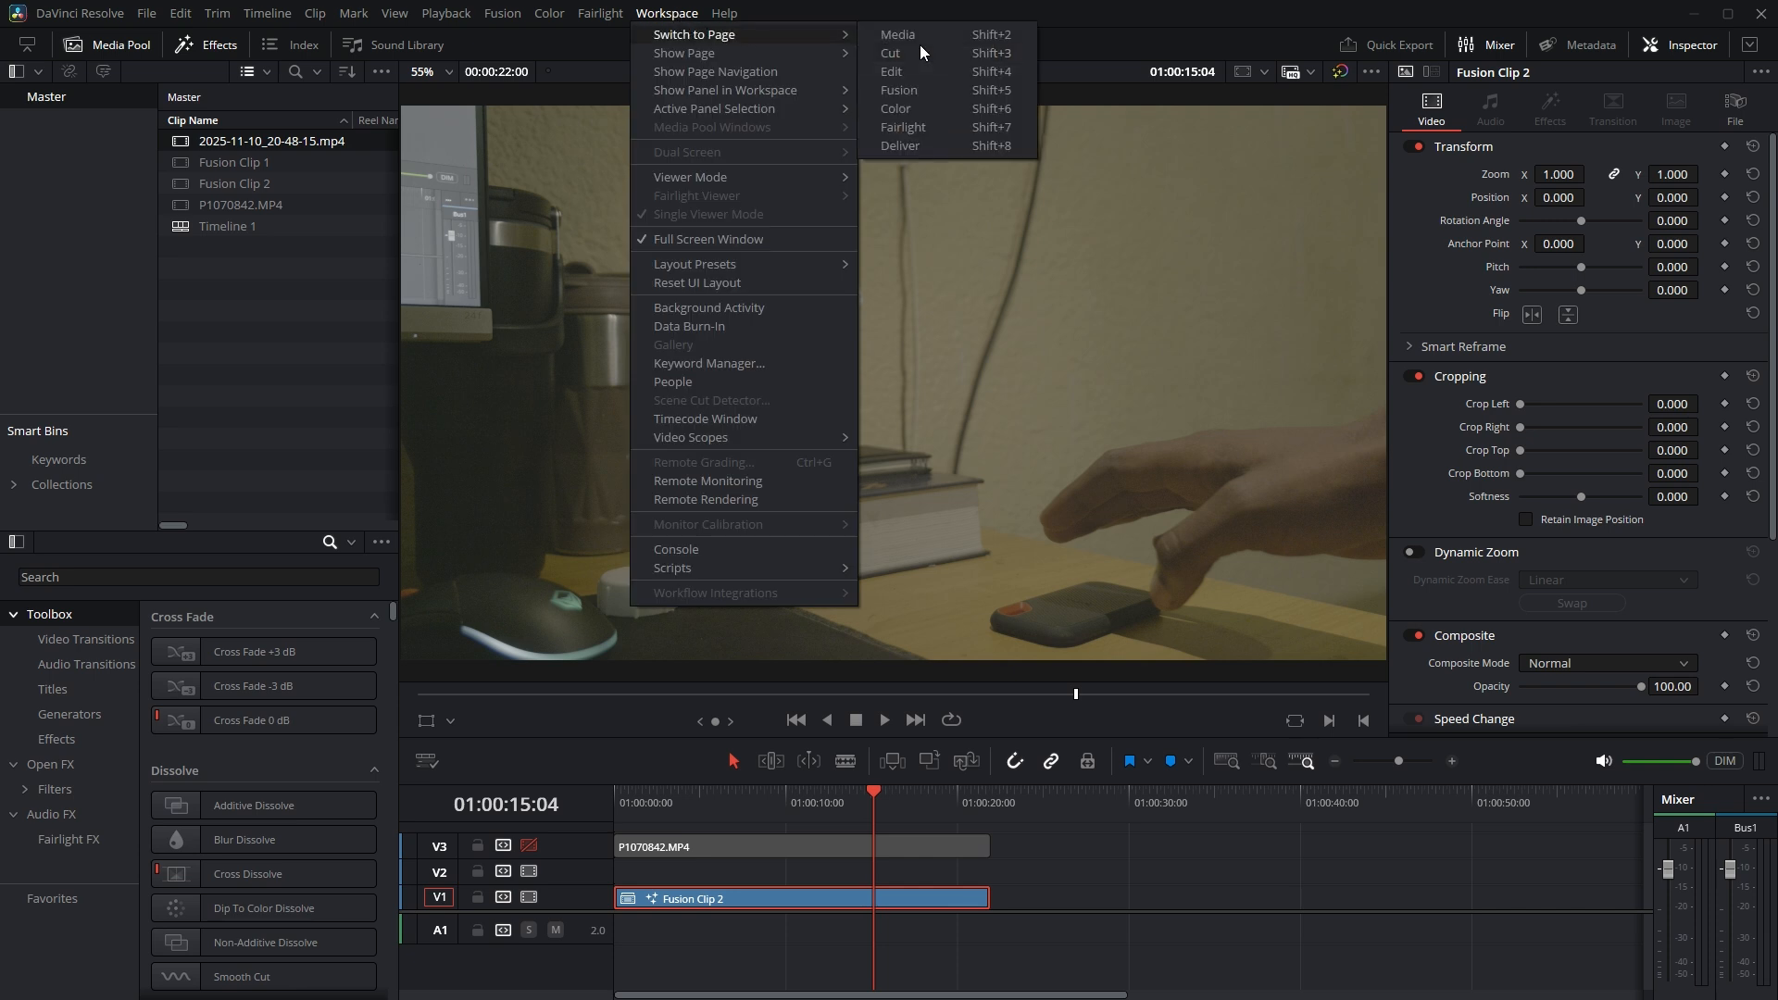
left_click(935, 91)
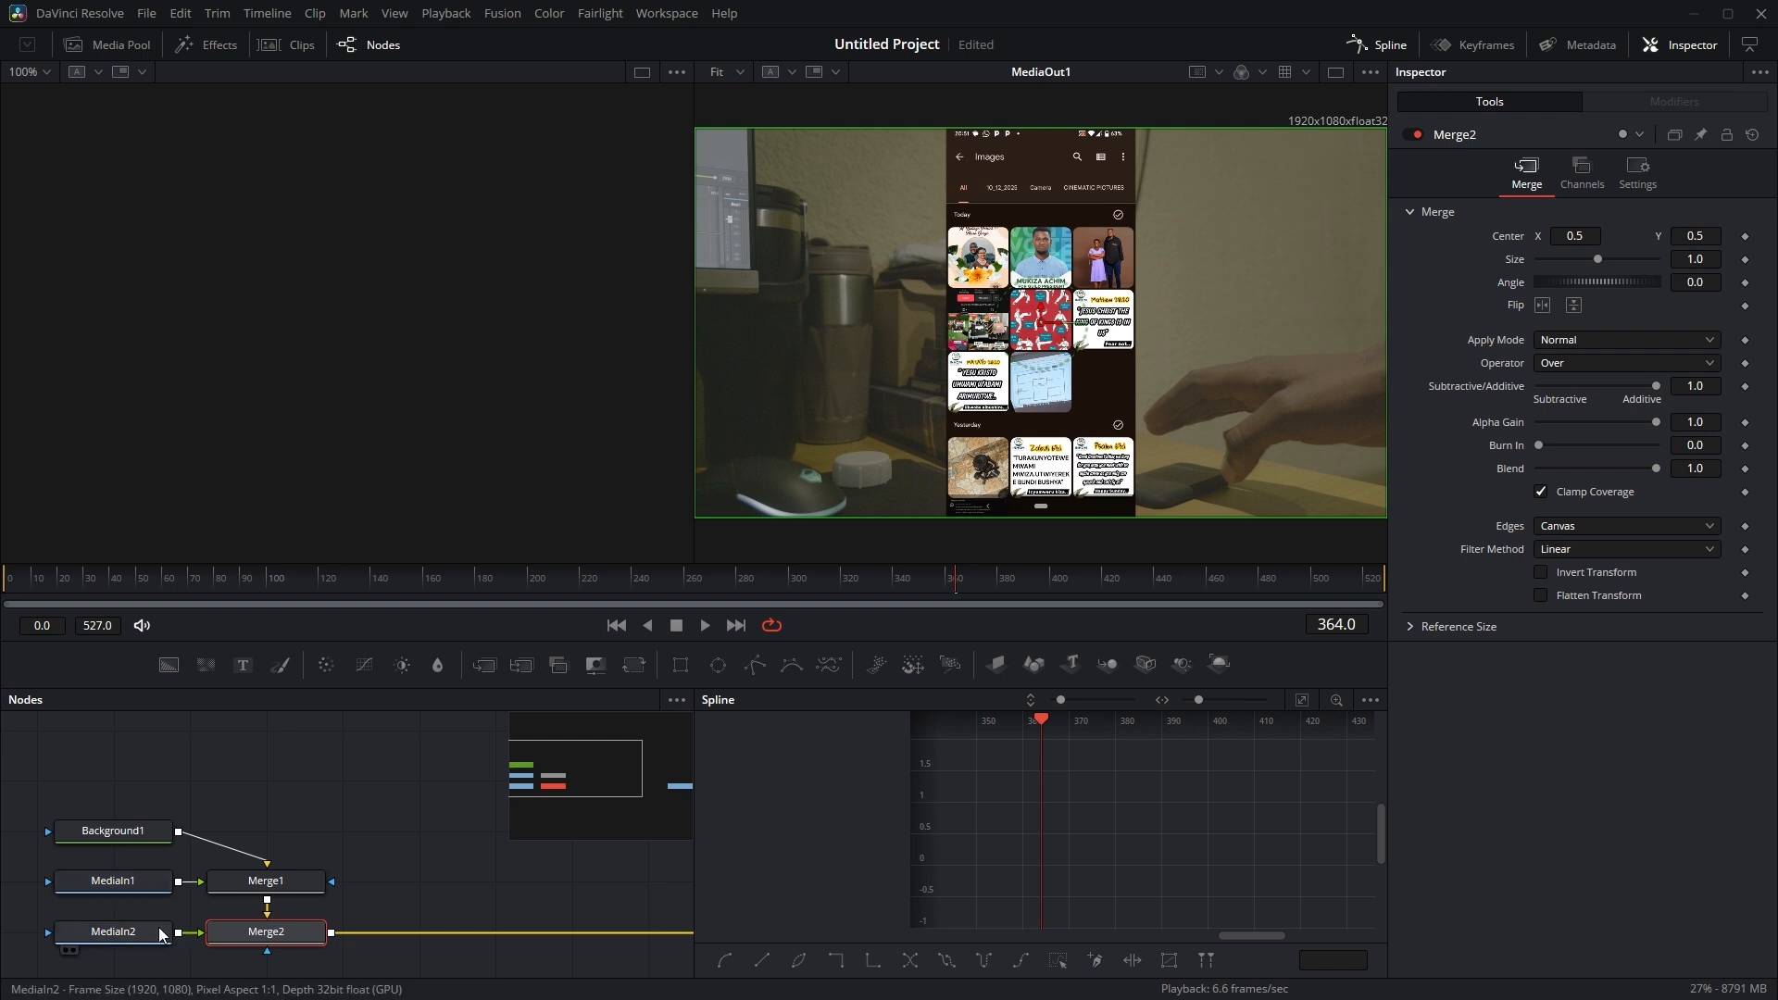
Insert a DVE node after MediaIn2 and set its Y rotation to 28.7 and Z Move to 1.34
left_click(94, 889)
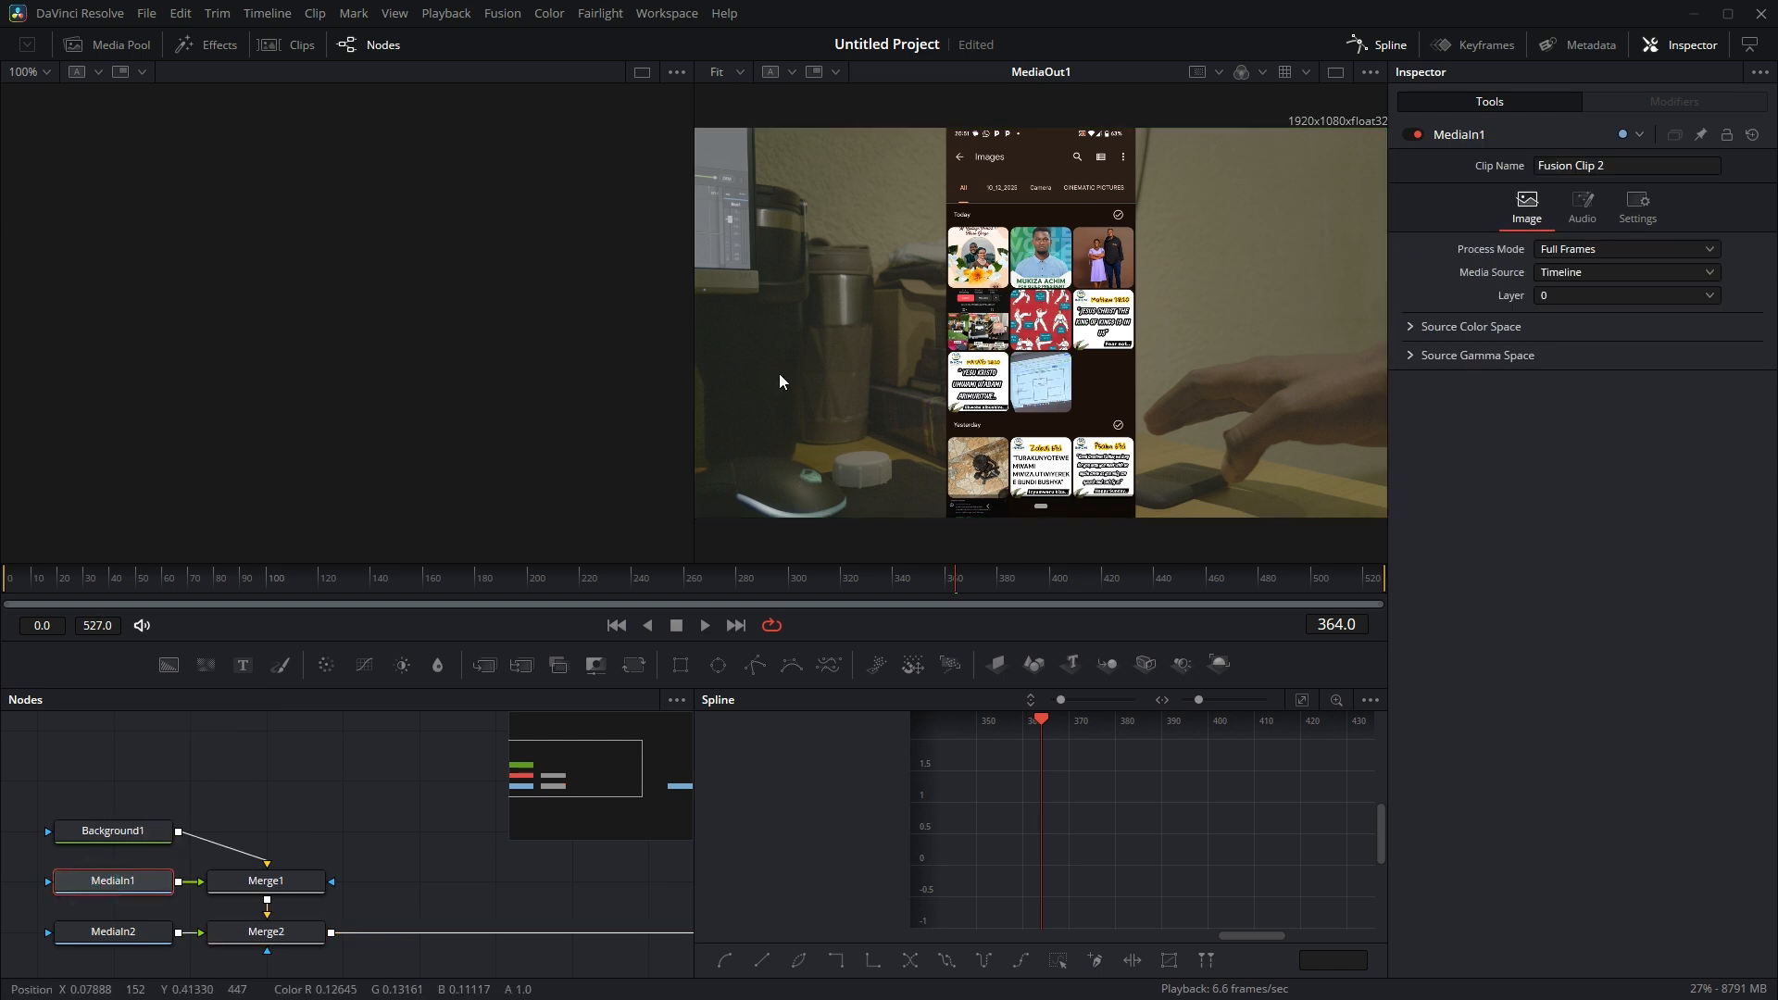
left_click(137, 939)
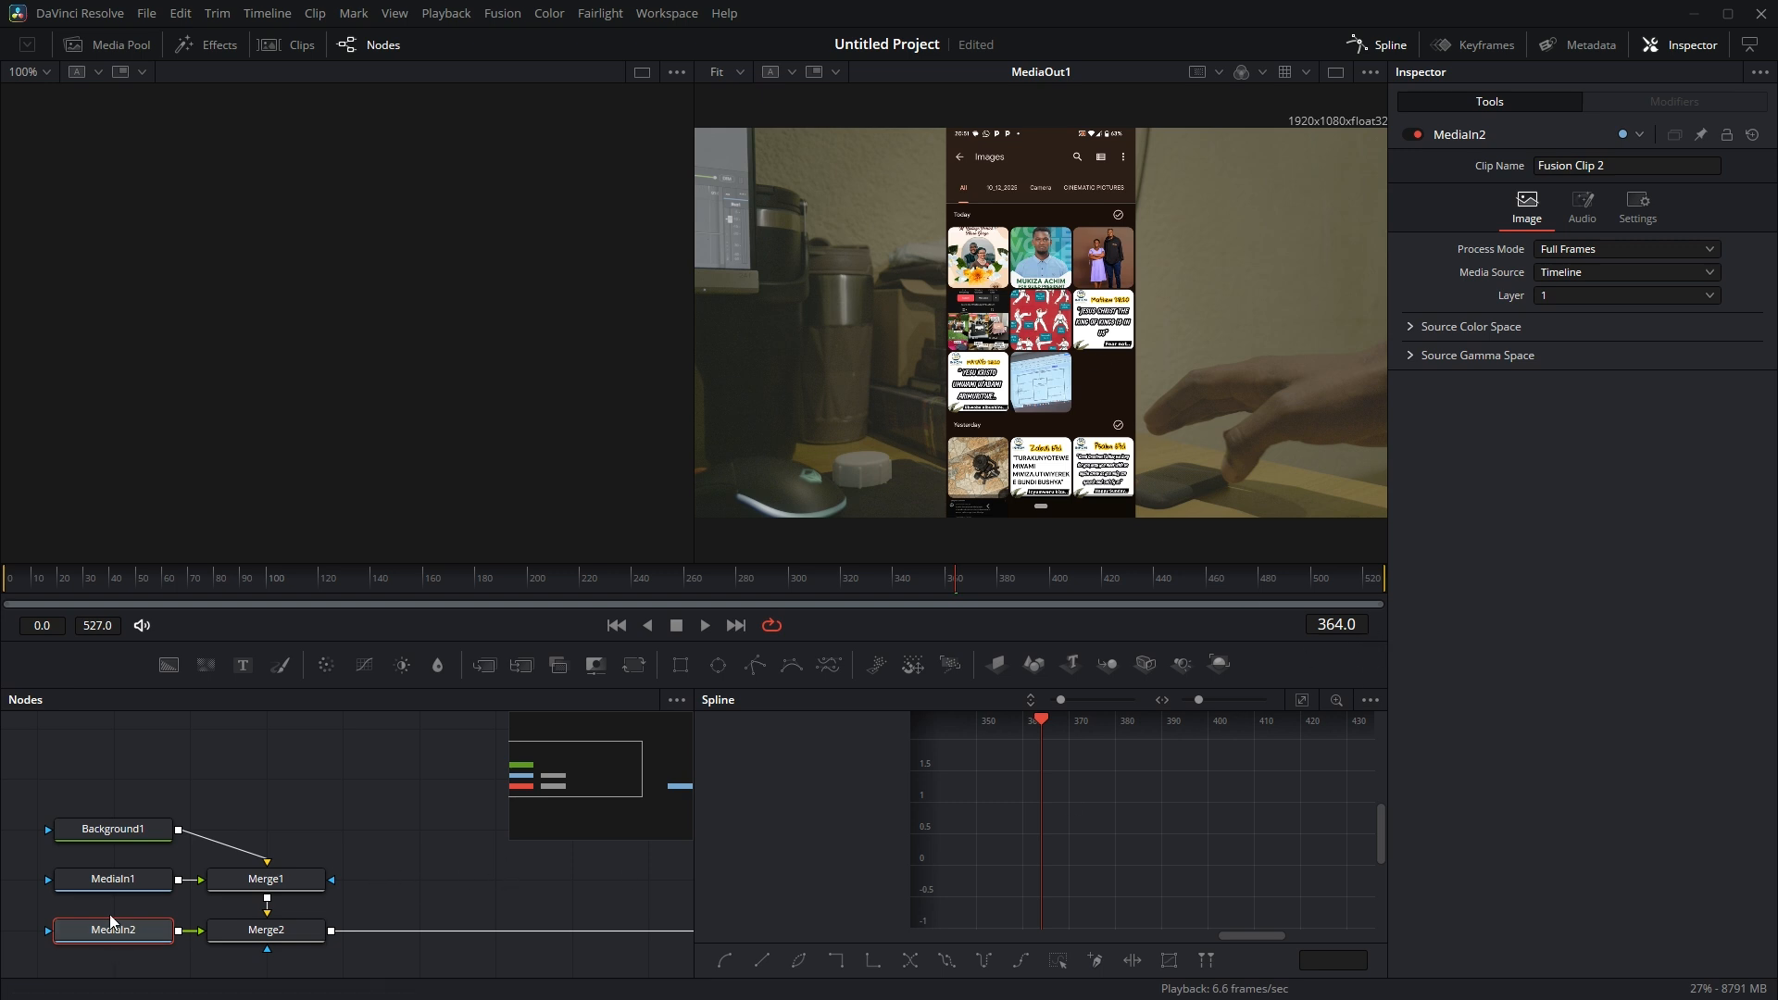
mouse_move(113, 930)
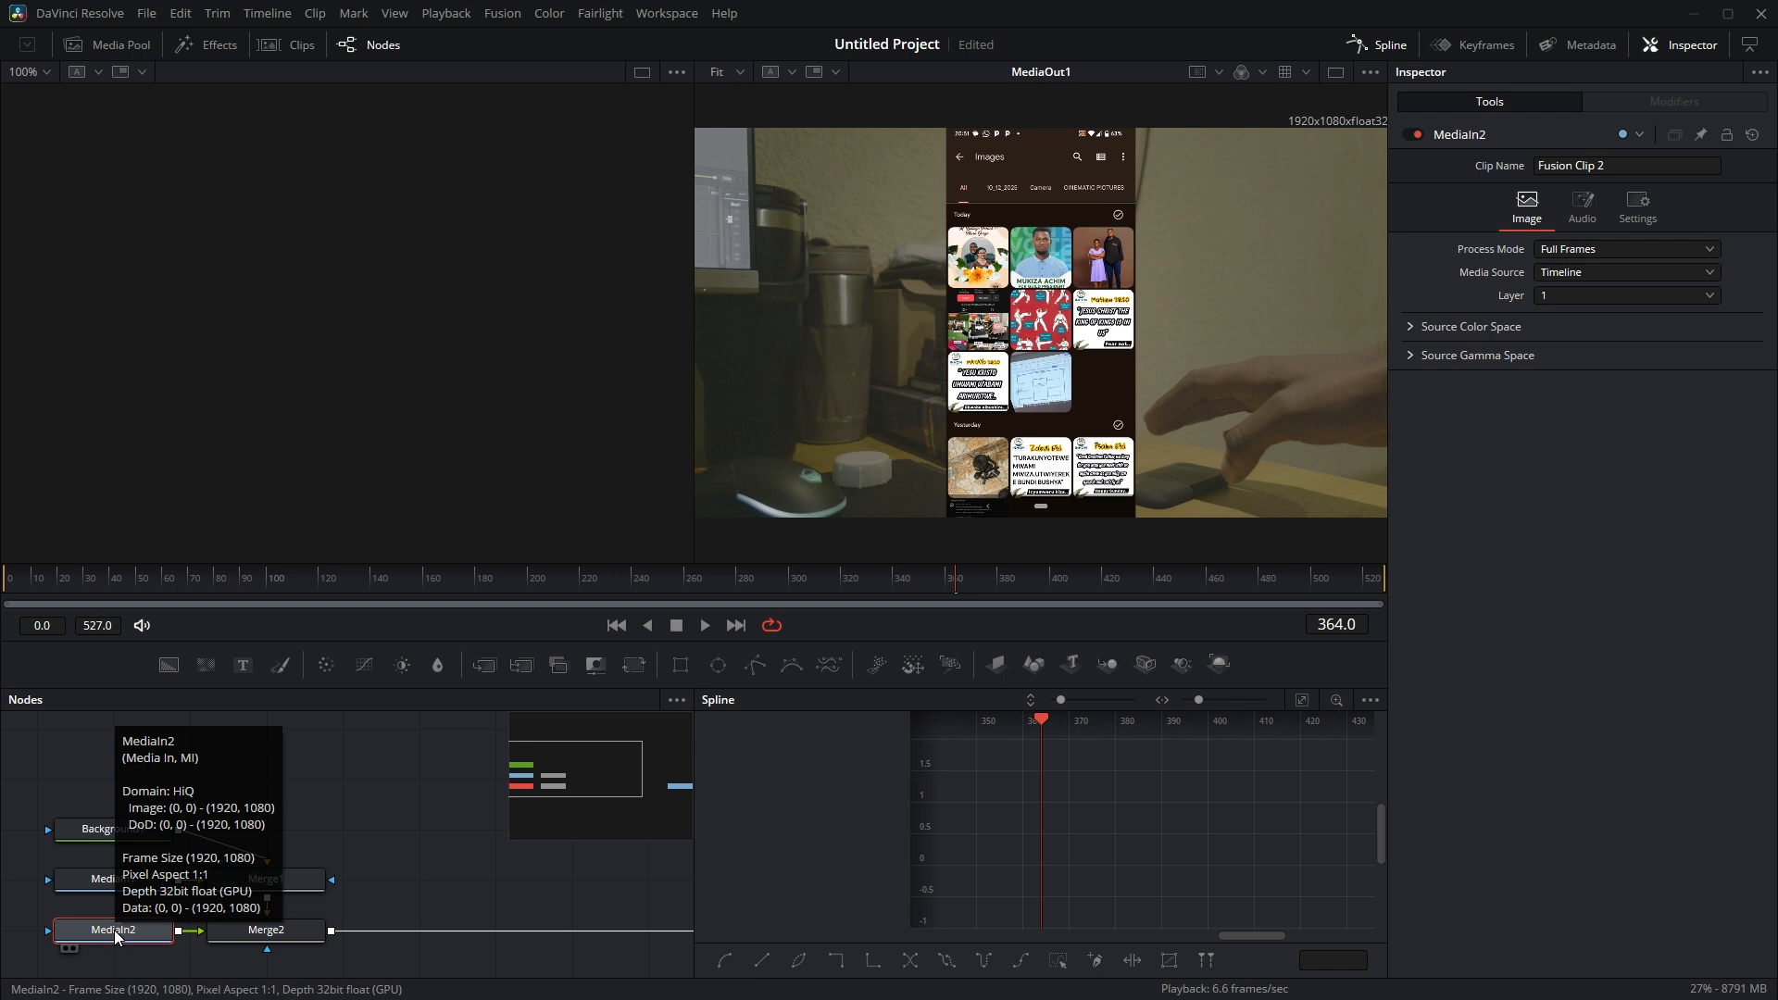
key("shift+space")
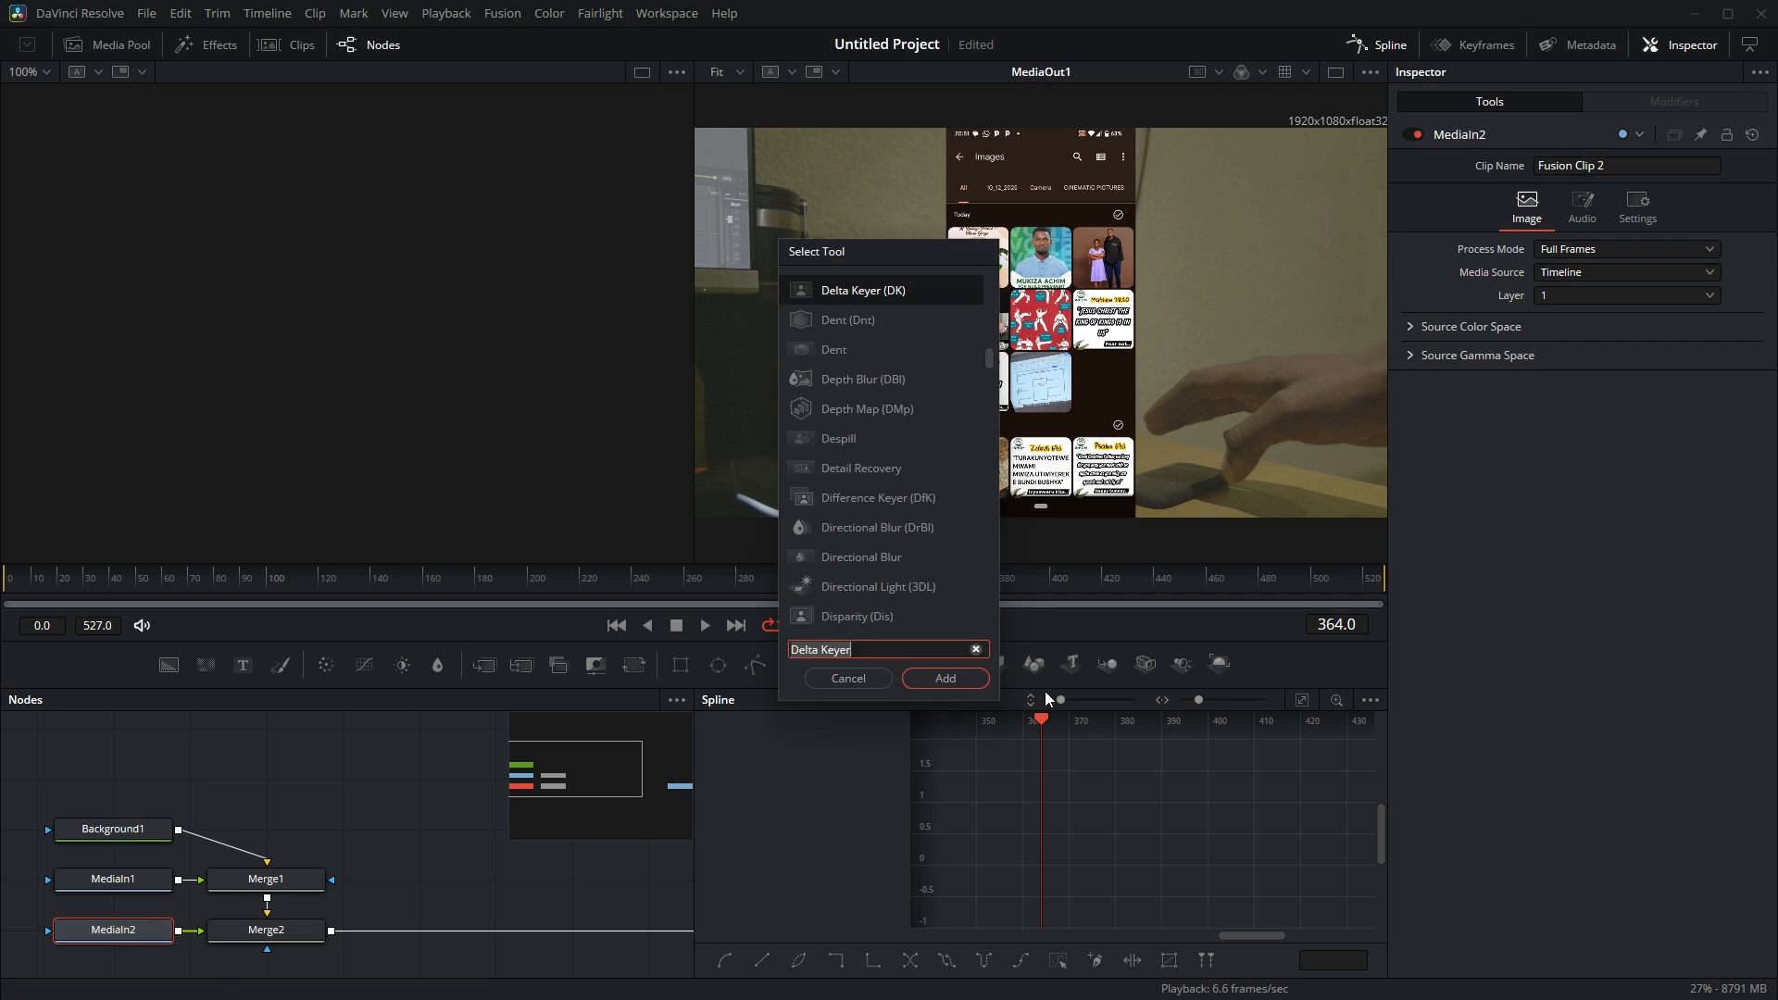
type("DVE")
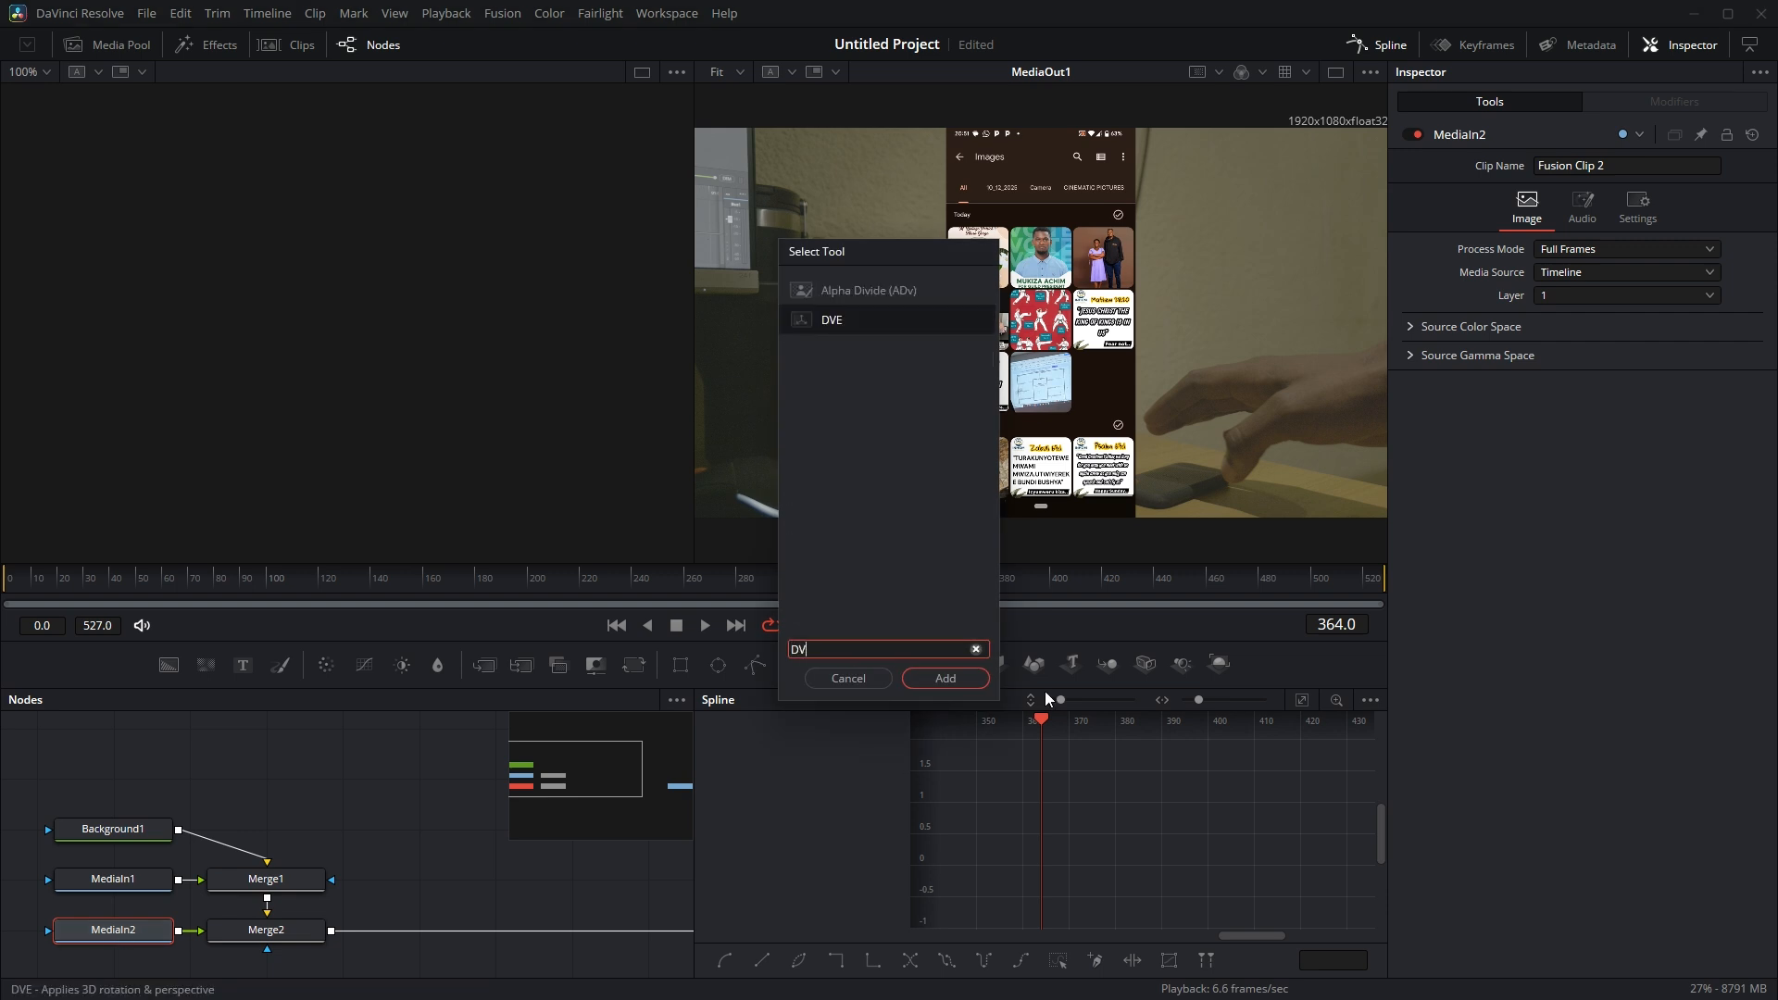
left_click(842, 295)
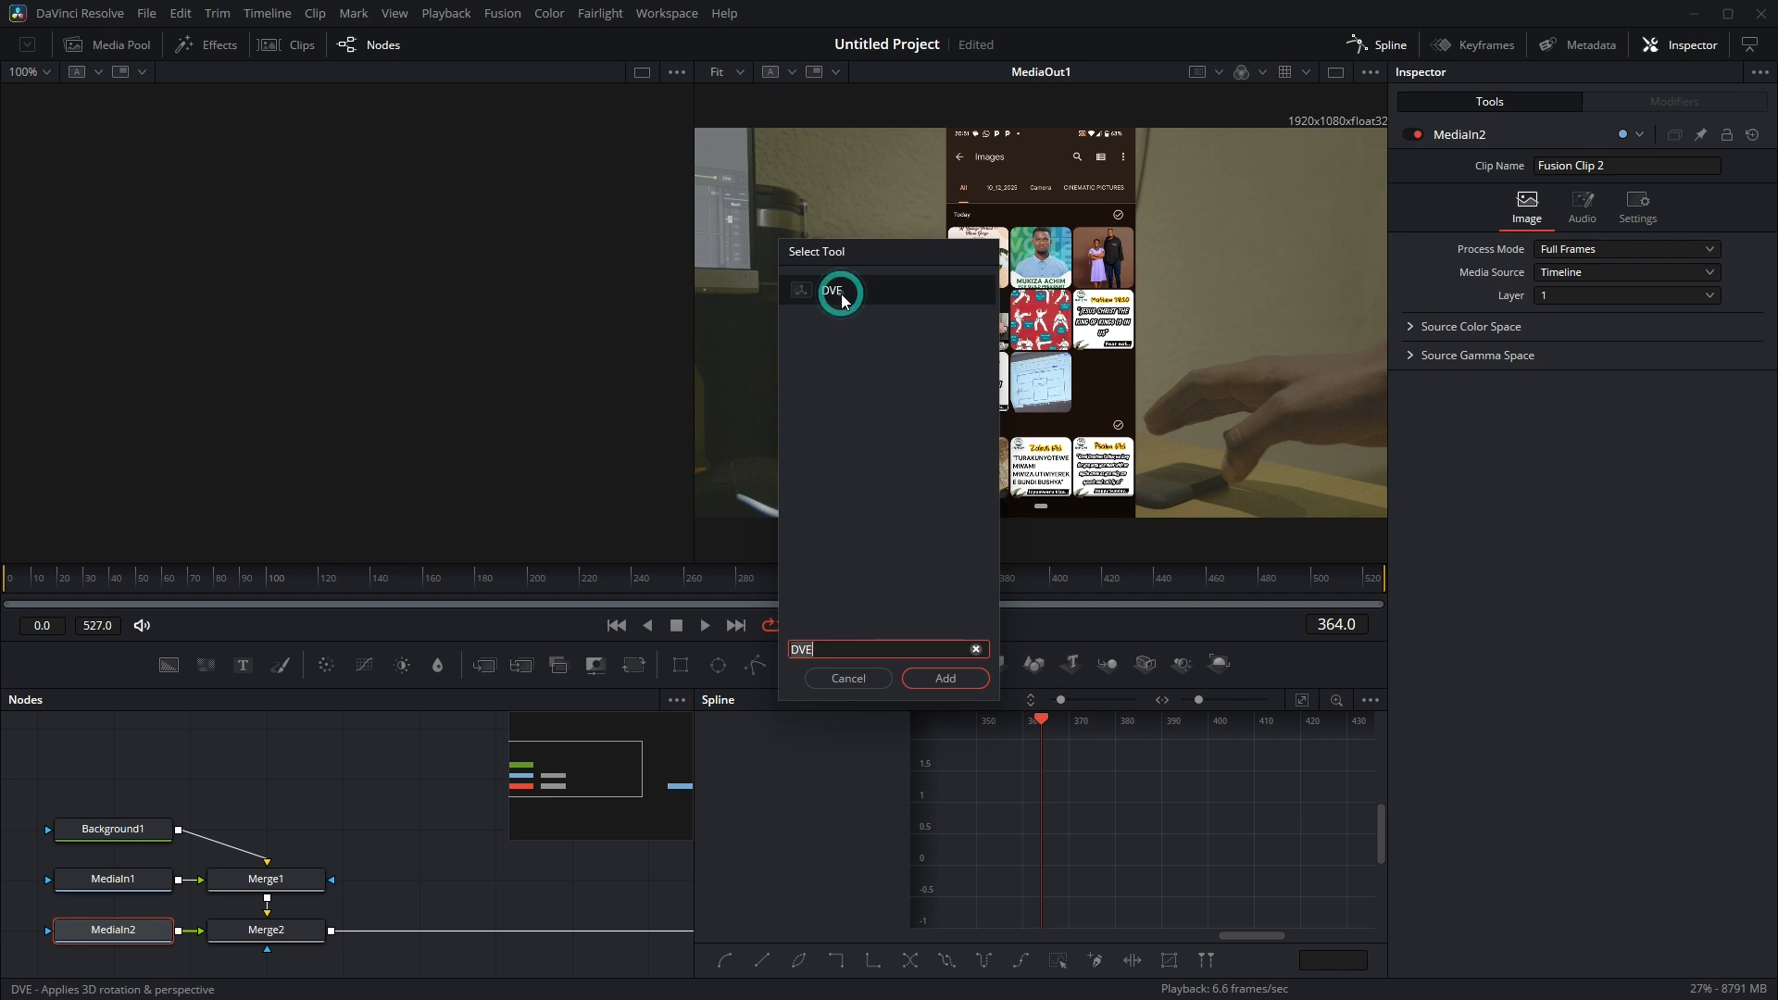
left_click(960, 677)
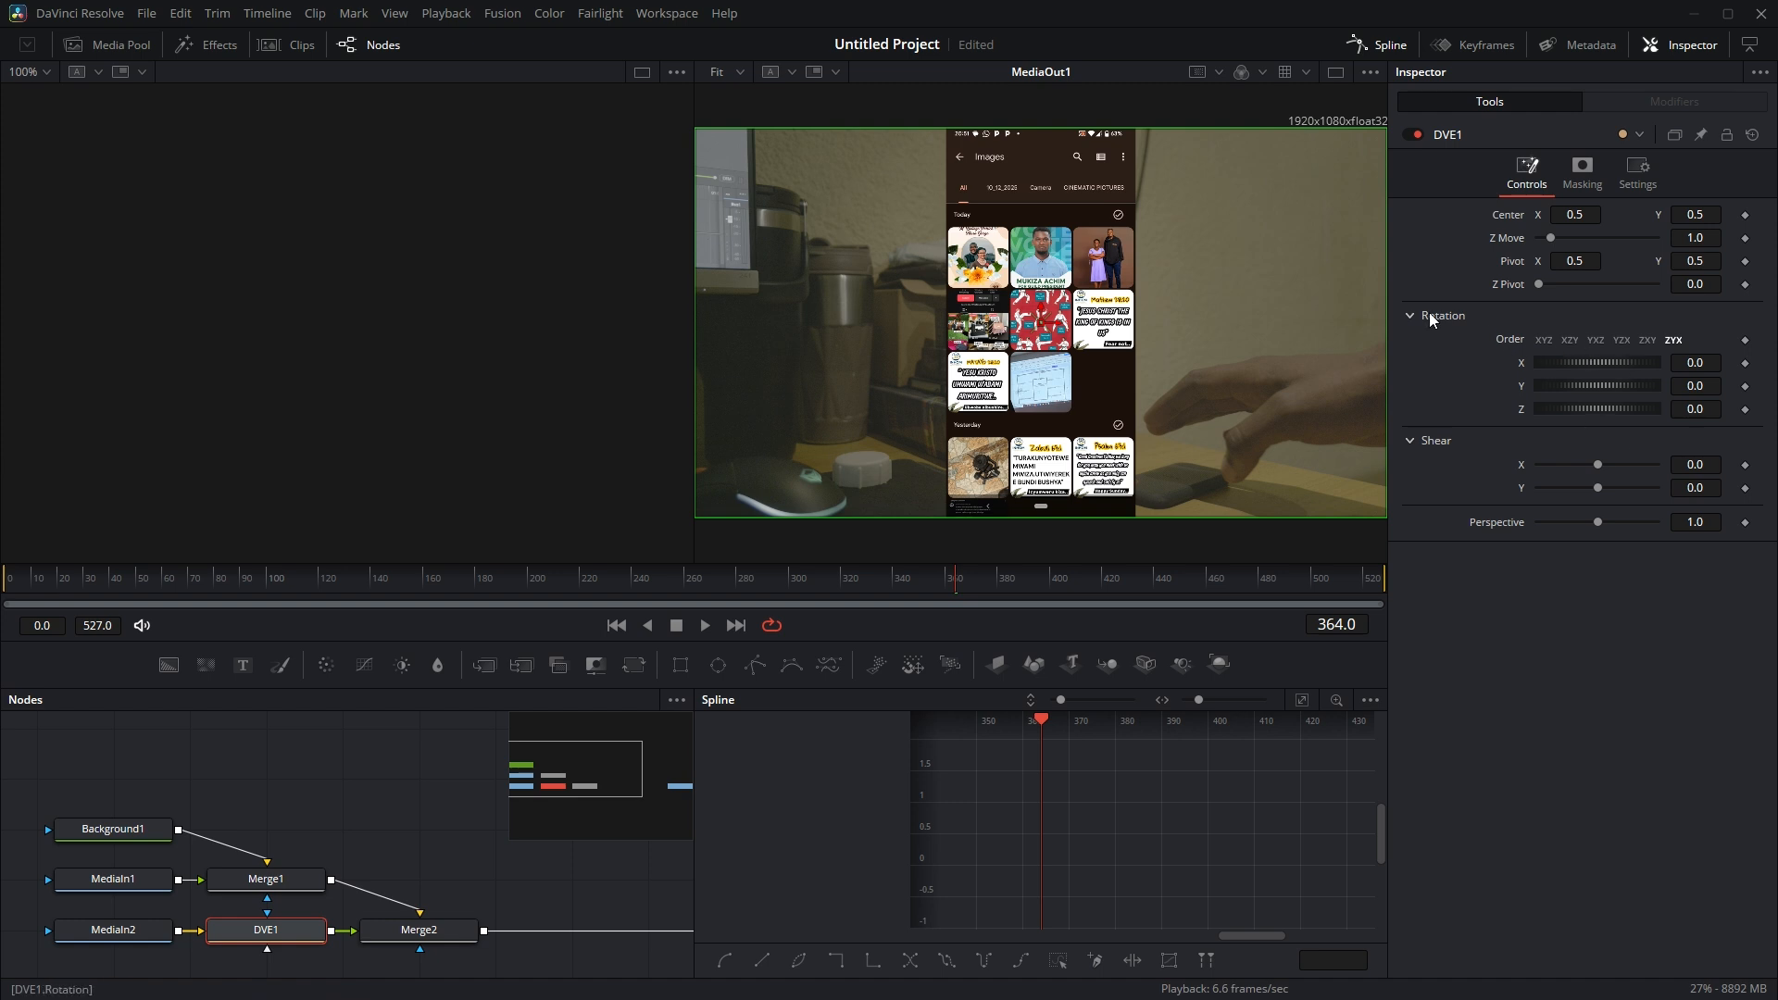
left_click_drag(1582, 386, 1591, 385)
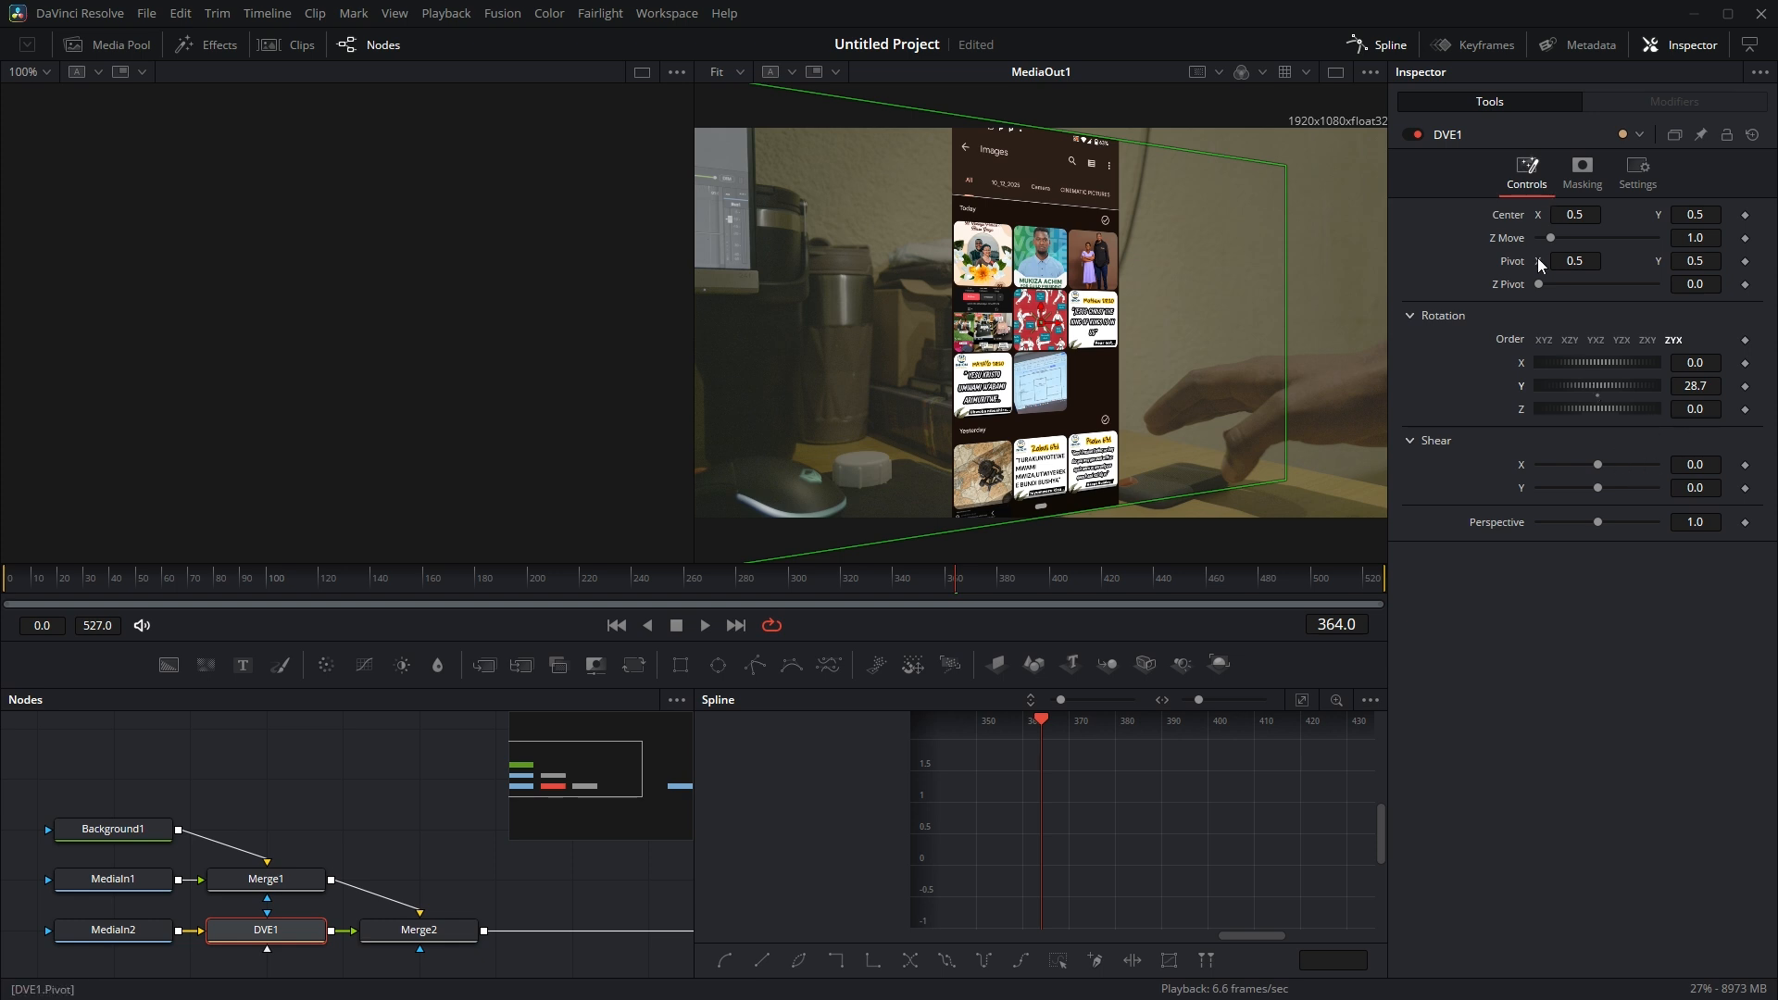
left_click_drag(1554, 239, 1531, 279)
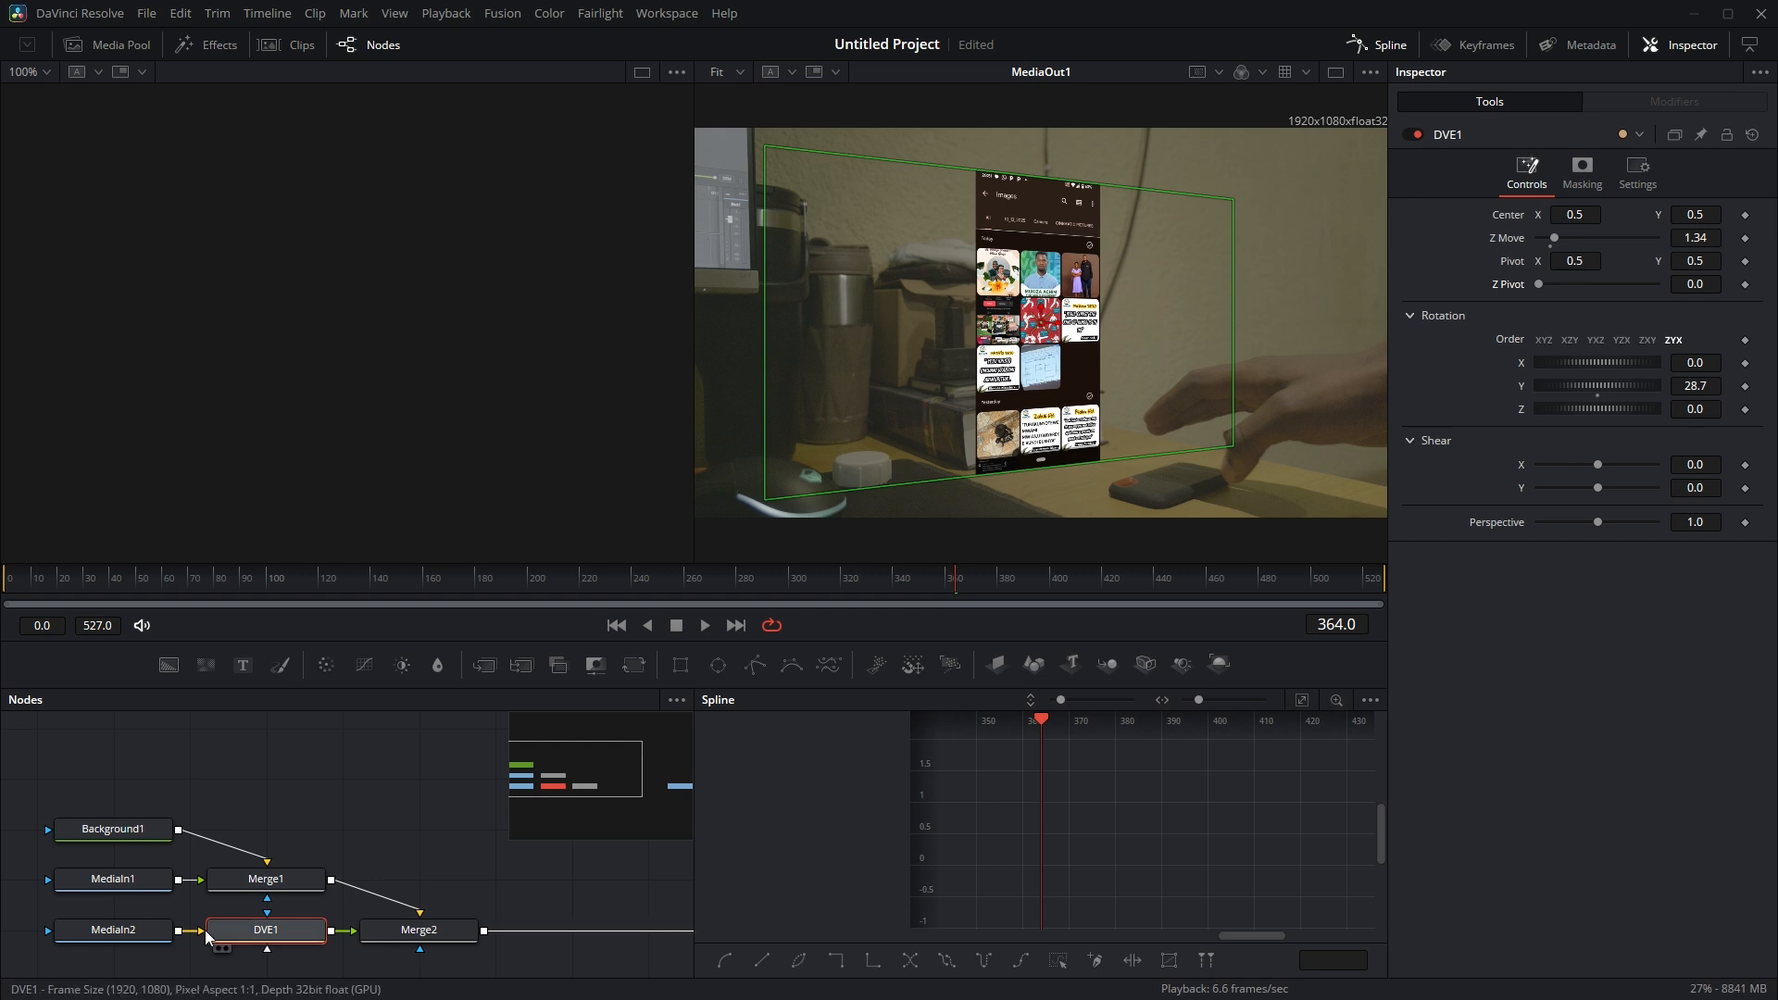
Insert a Transform node between MediaIn2 and DVE1
left_click(105, 931)
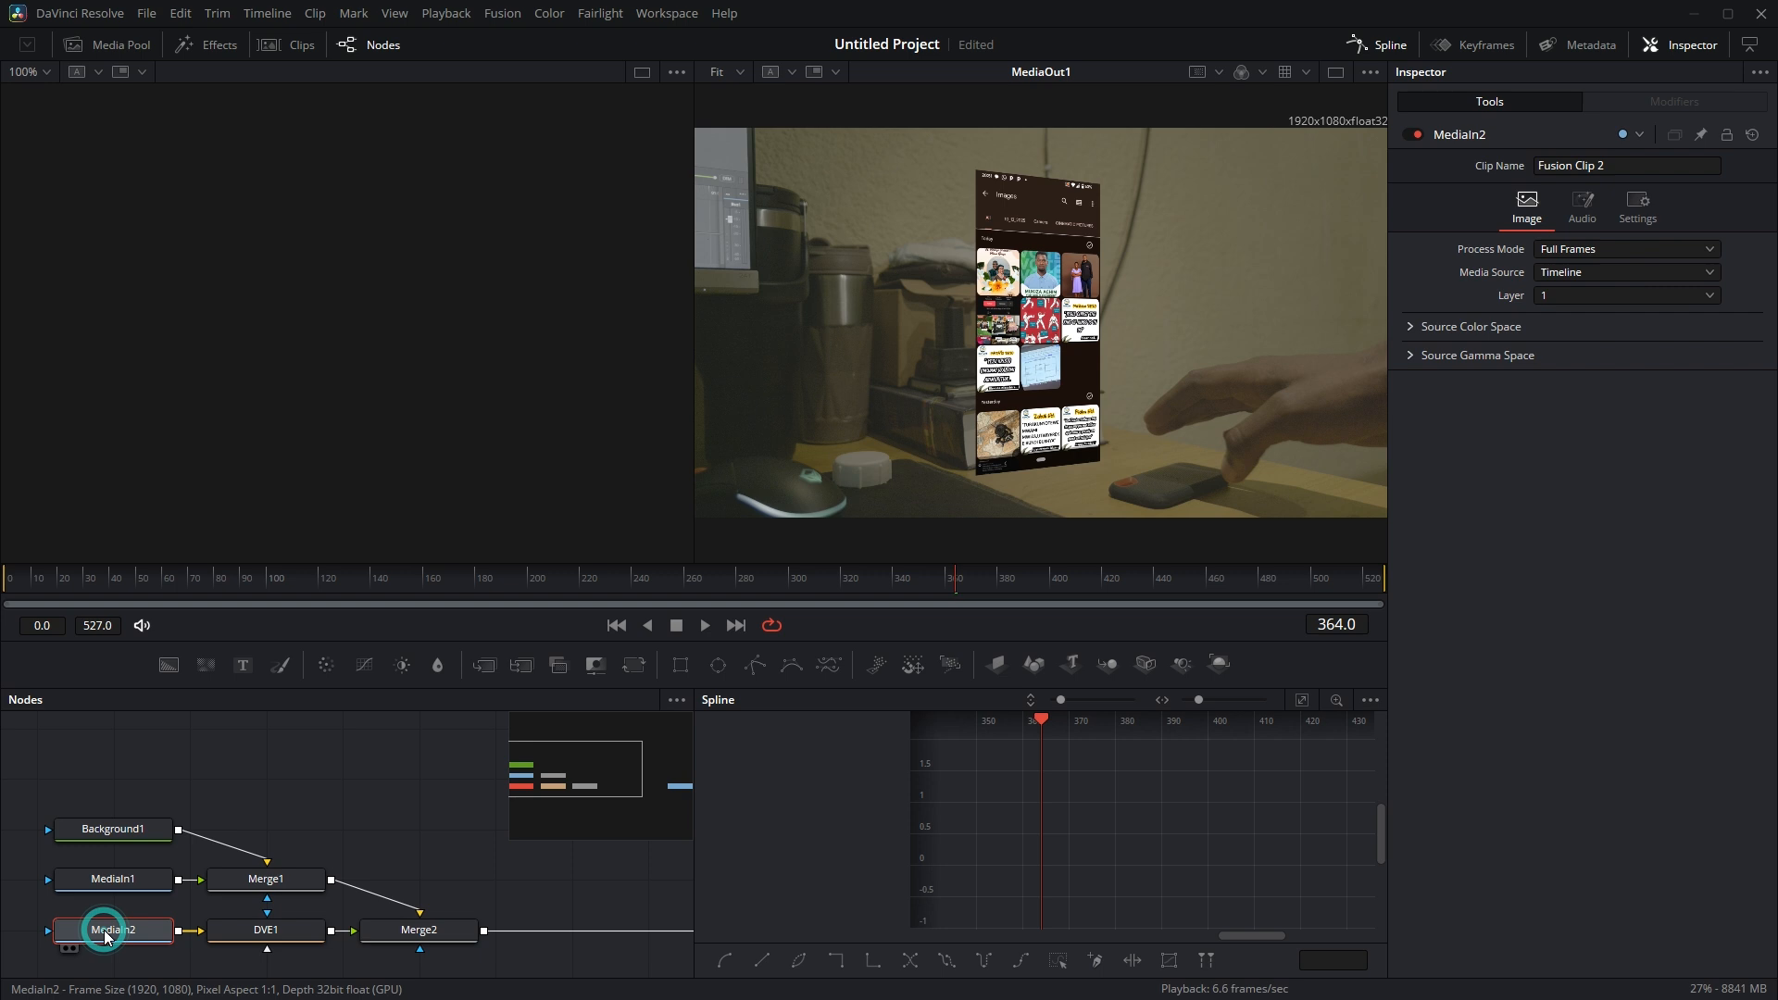
key("shift+space")
type("DVE")
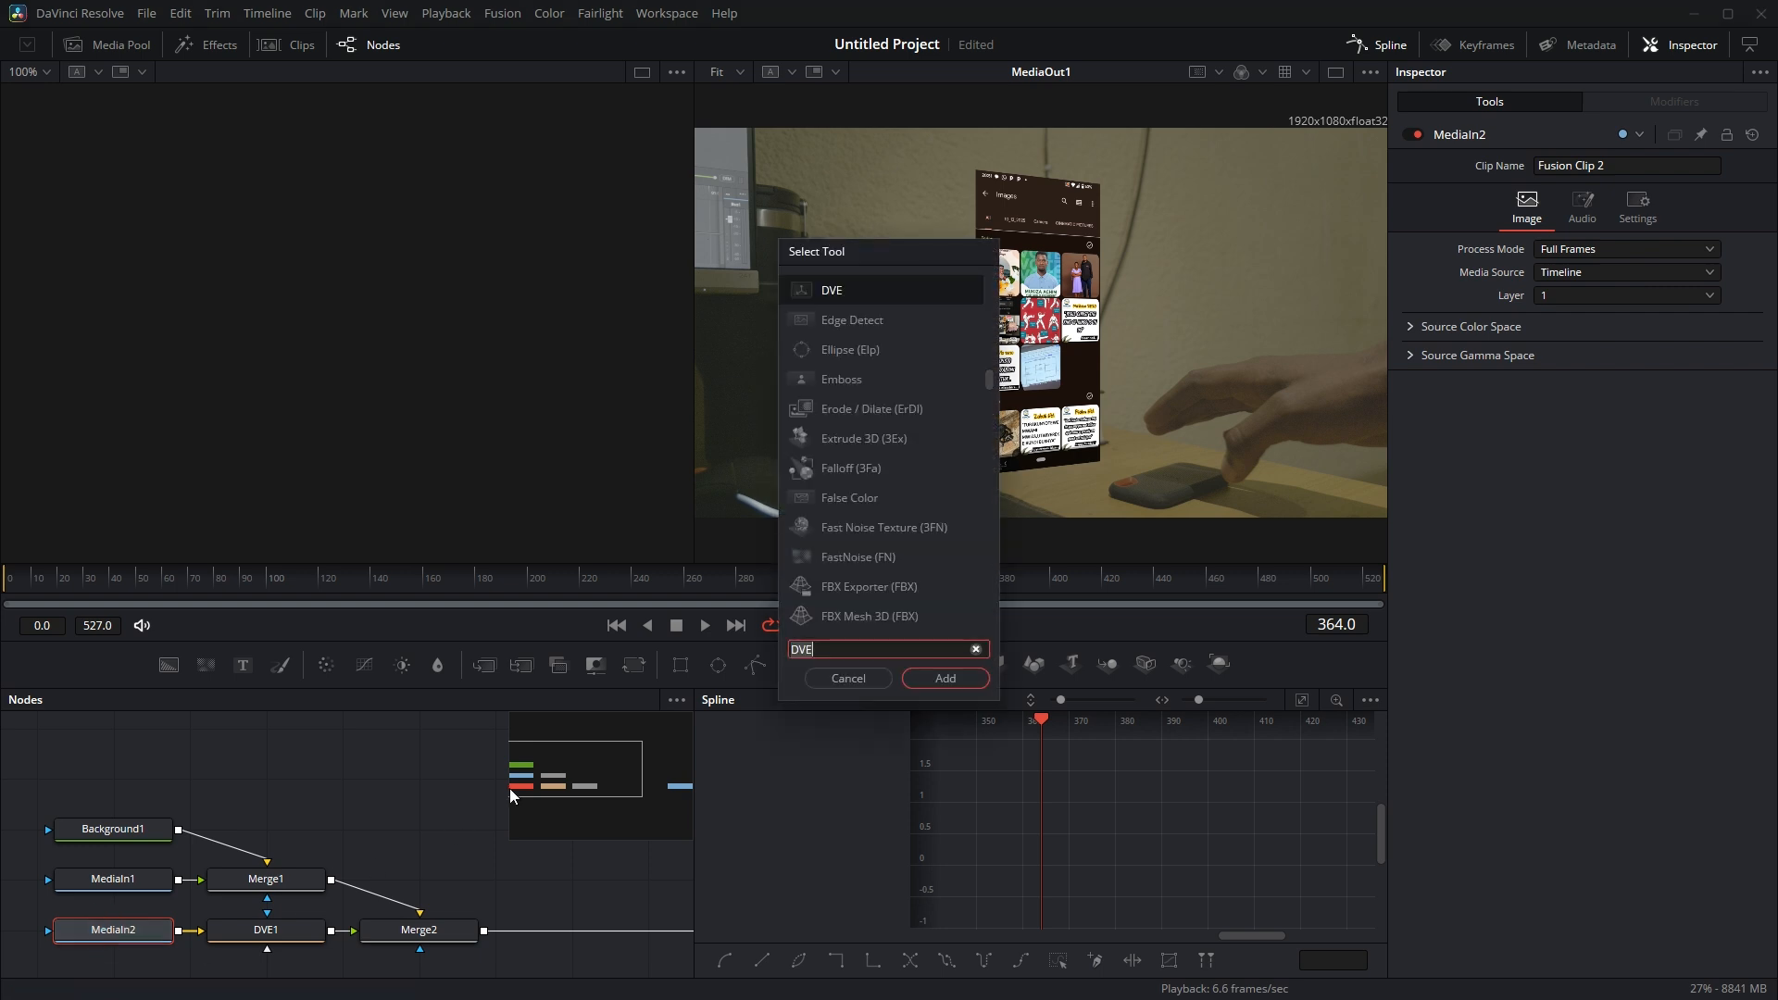
key("BackSpace")
key("BackSpace")
key("BackSpace")
type("TRANS")
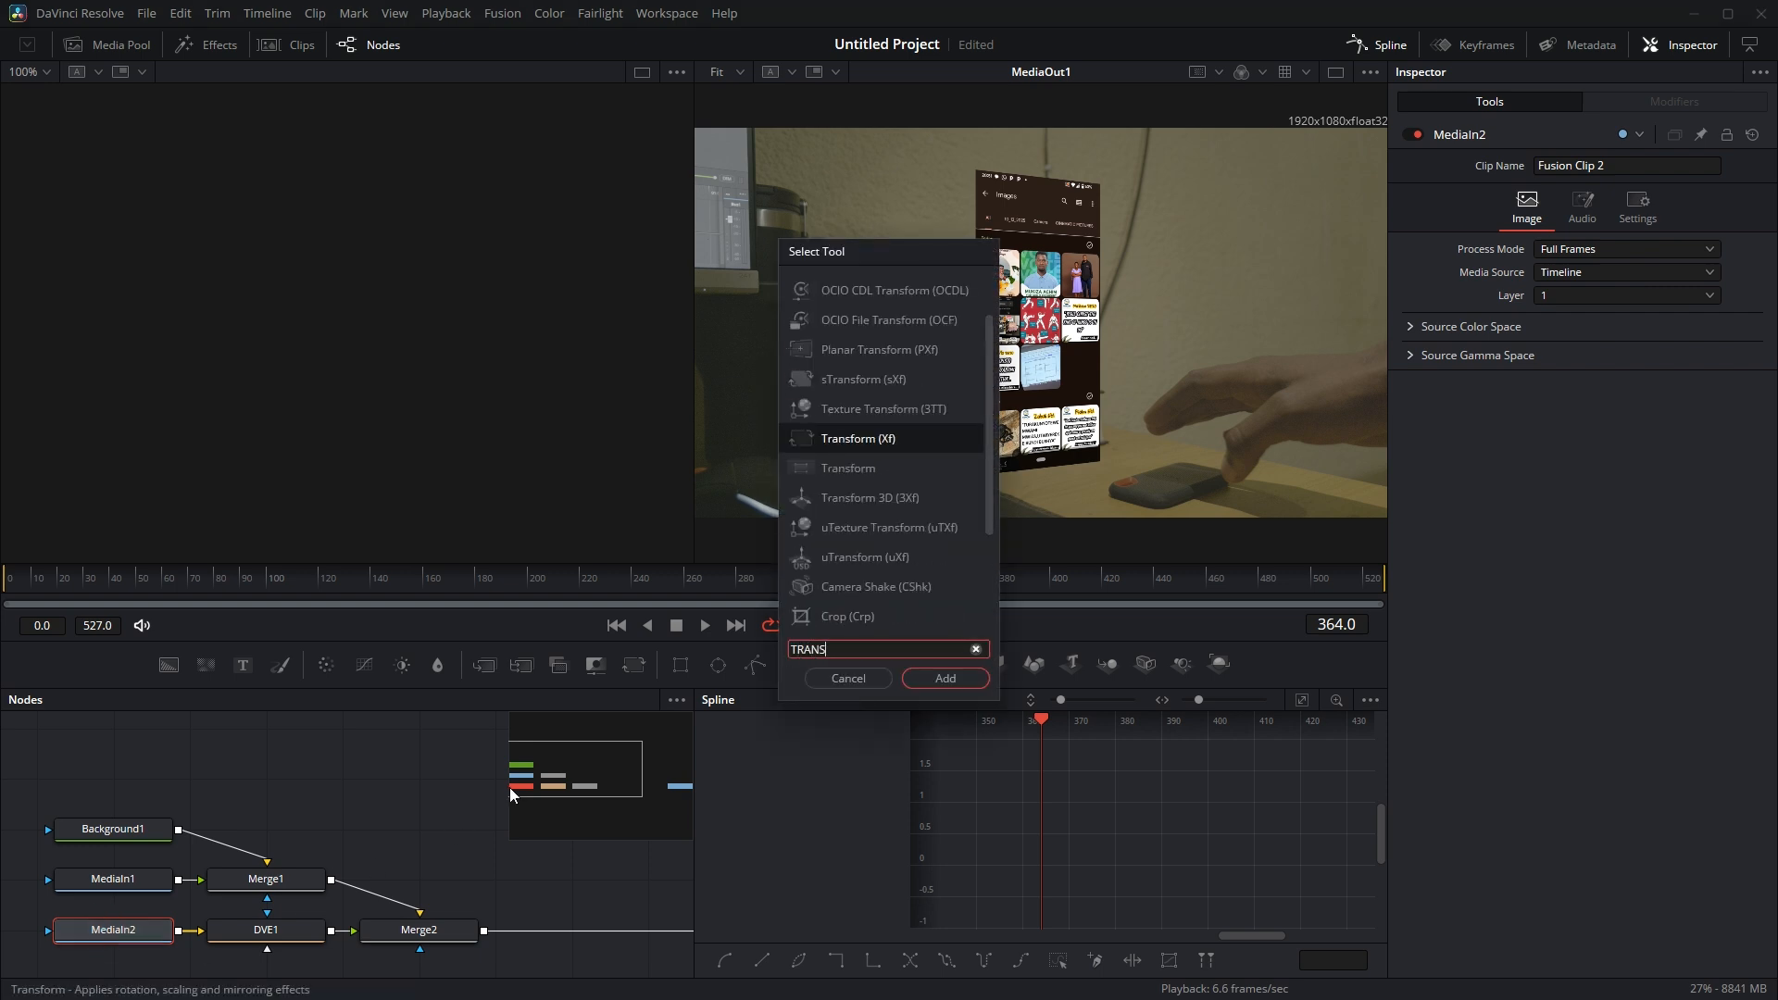
left_click(862, 473)
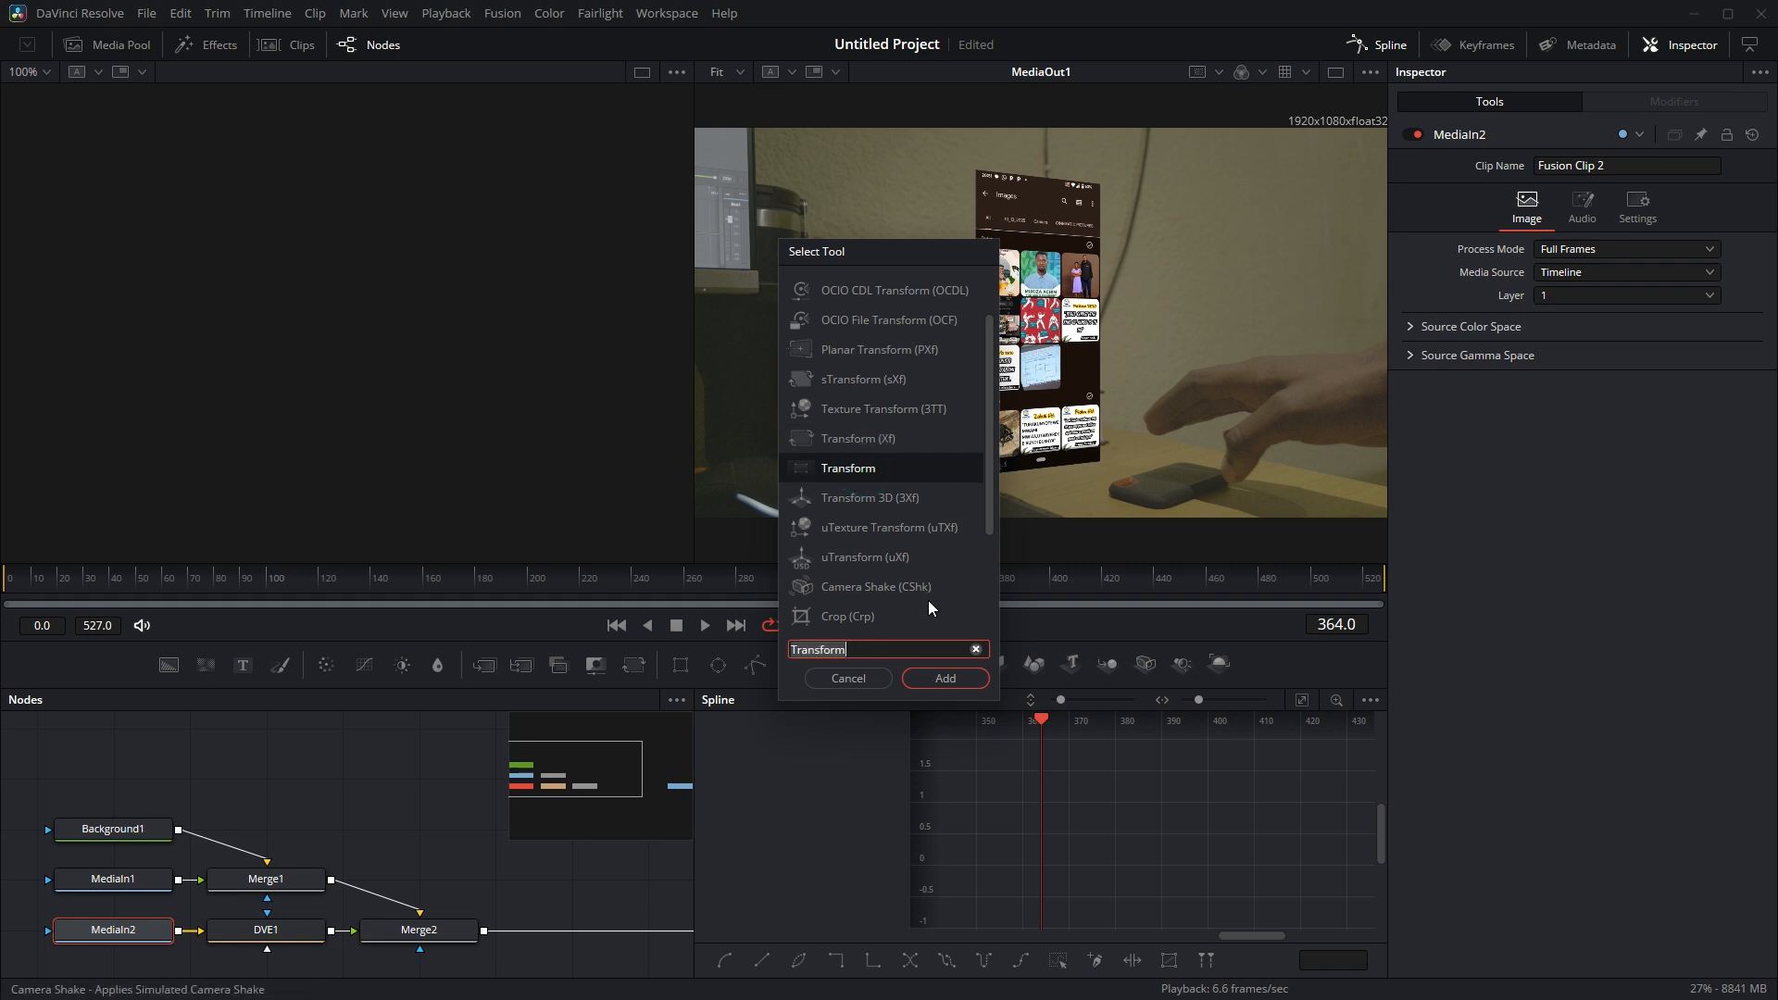
left_click(943, 679)
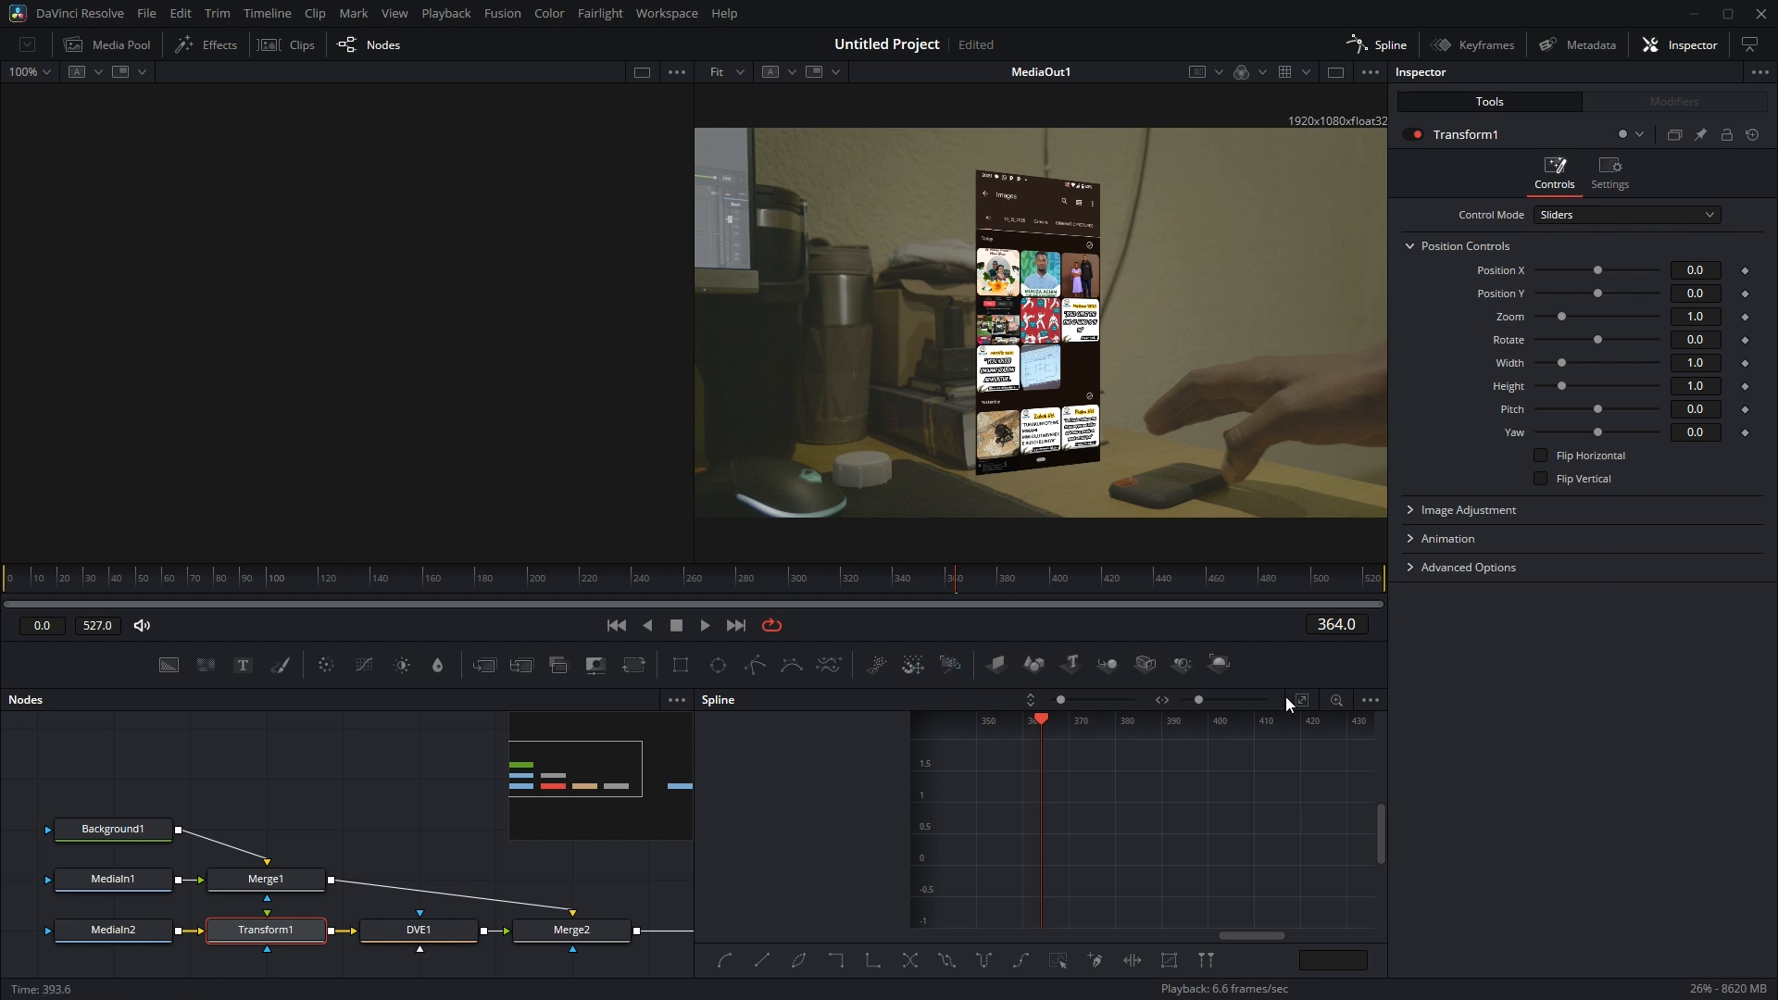
Set Transform1 to Position X 0.135, Position Y 0.048 and Zoom 1.195, and set DVE1's Y rotation to 36.5
mouse_move(1598, 268)
left_mouse_down()
mouse_move(1626, 264)
mouse_move(1604, 287)
left_mouse_up()
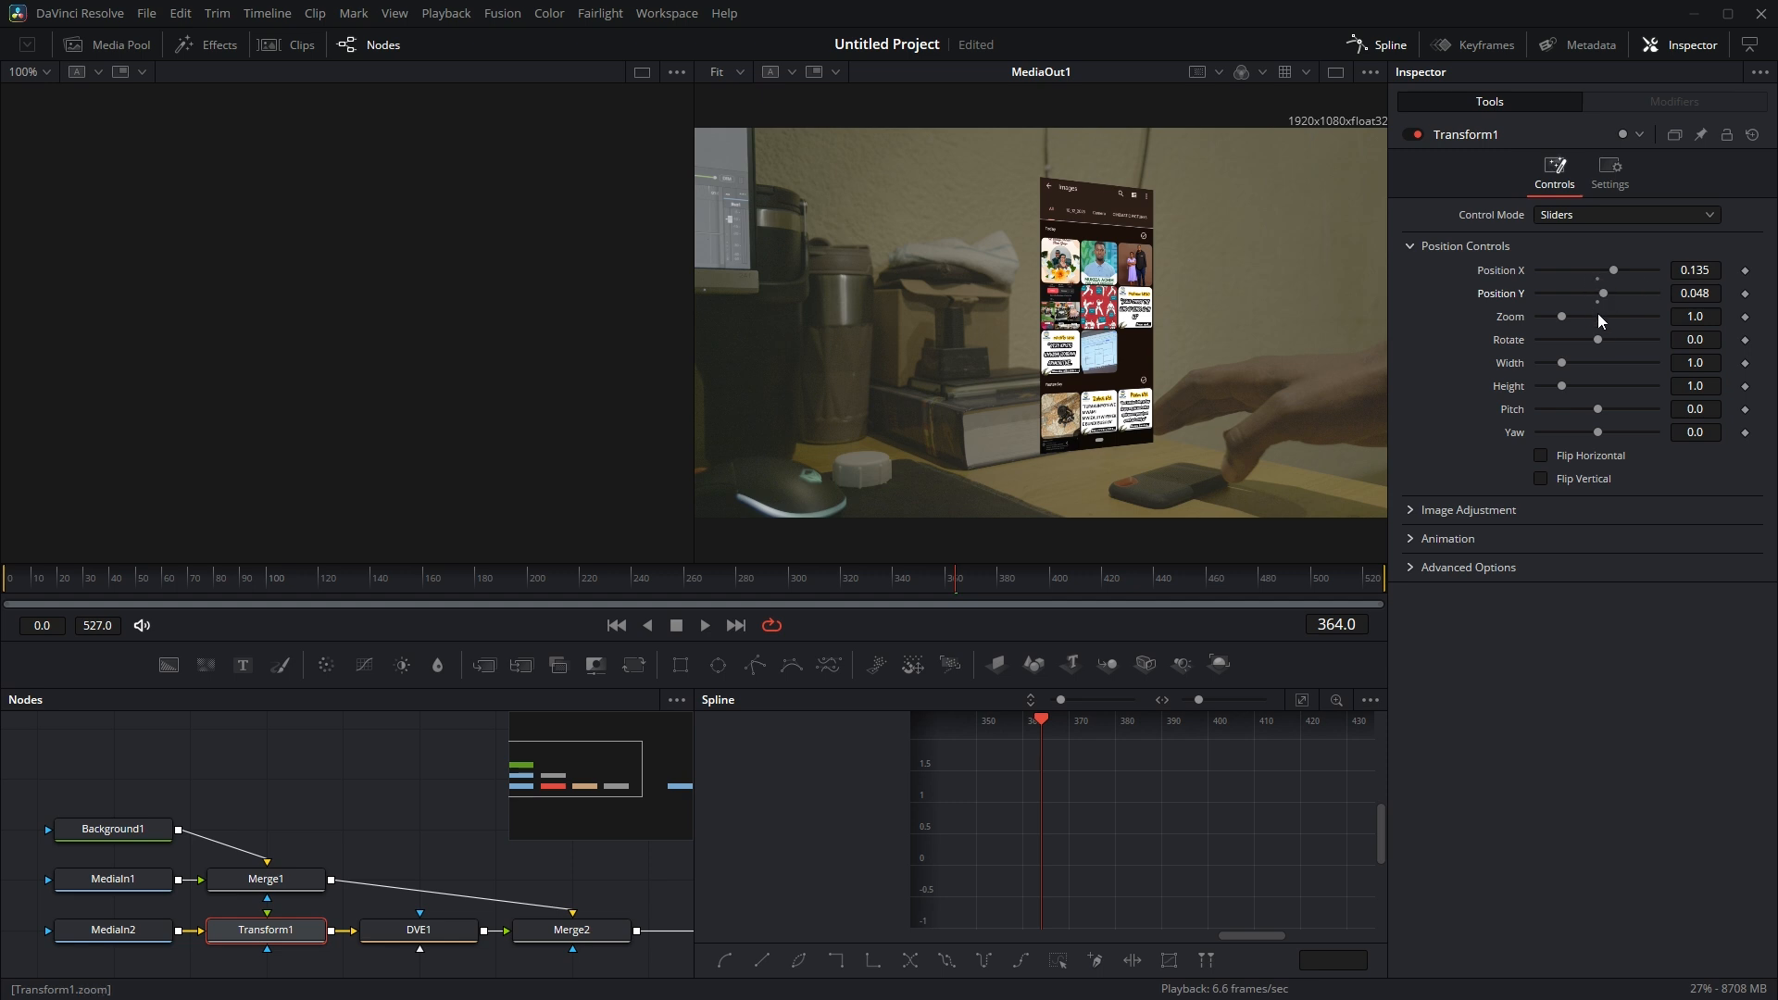
left_click_drag(1561, 317, 1569, 312)
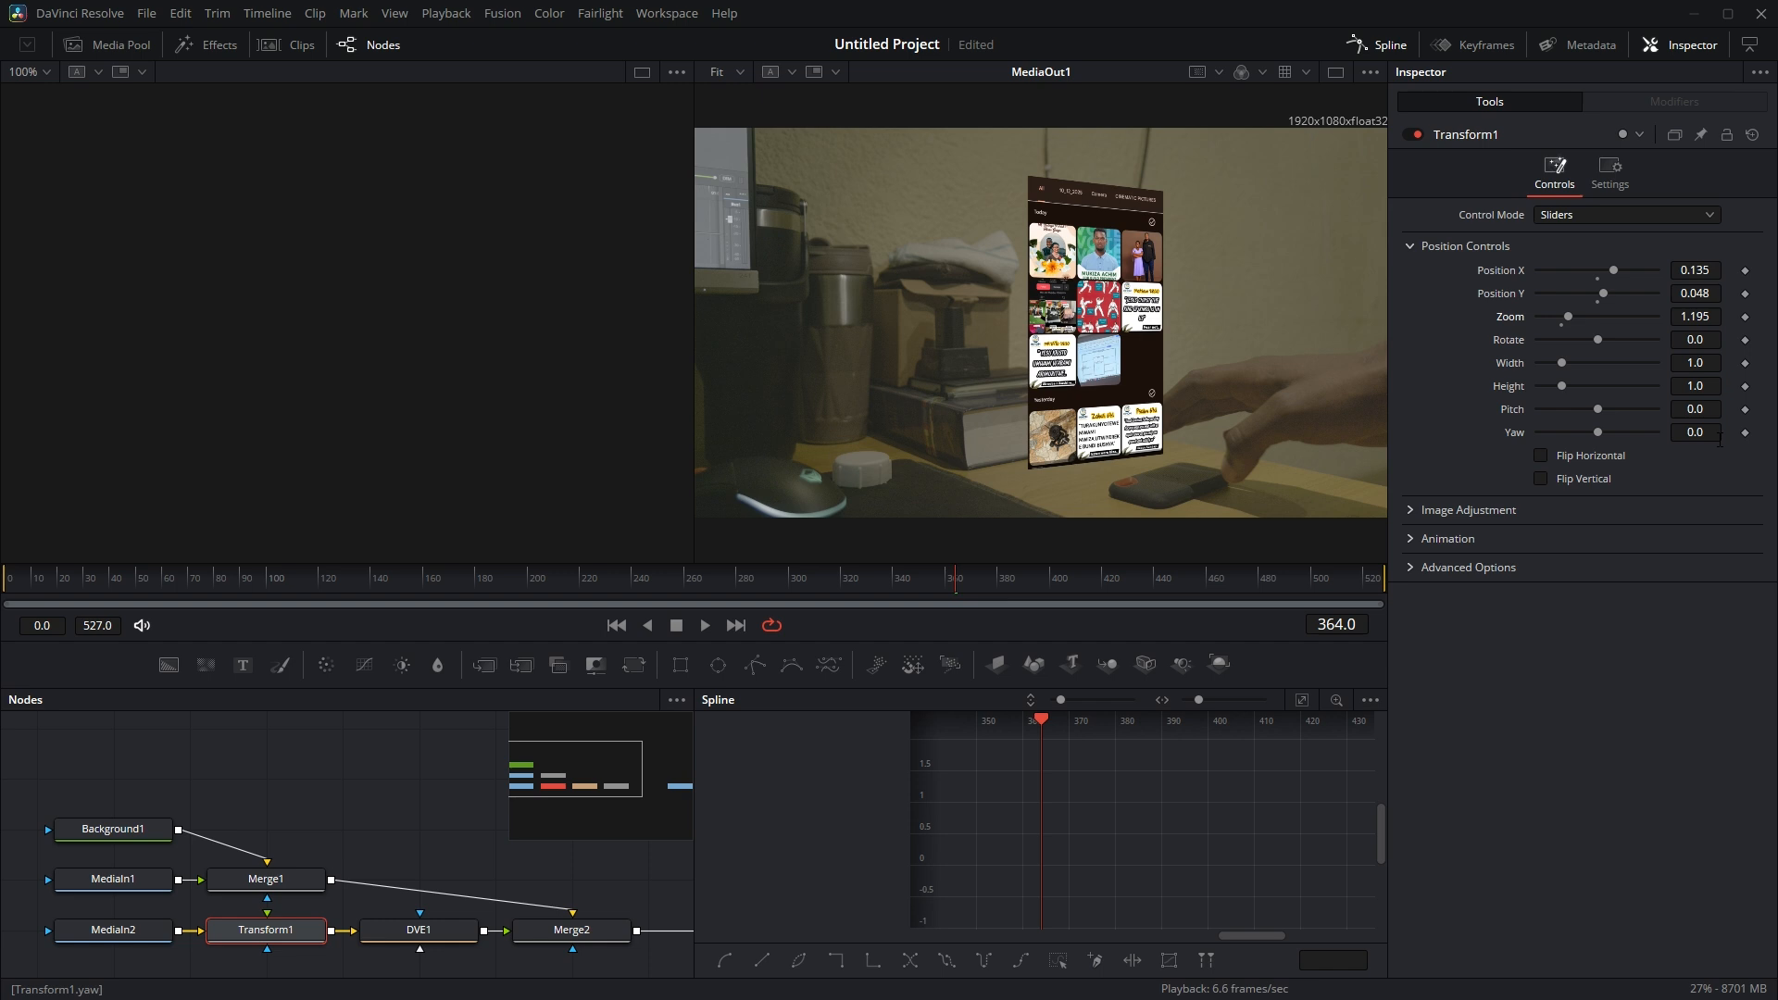
left_click(420, 929)
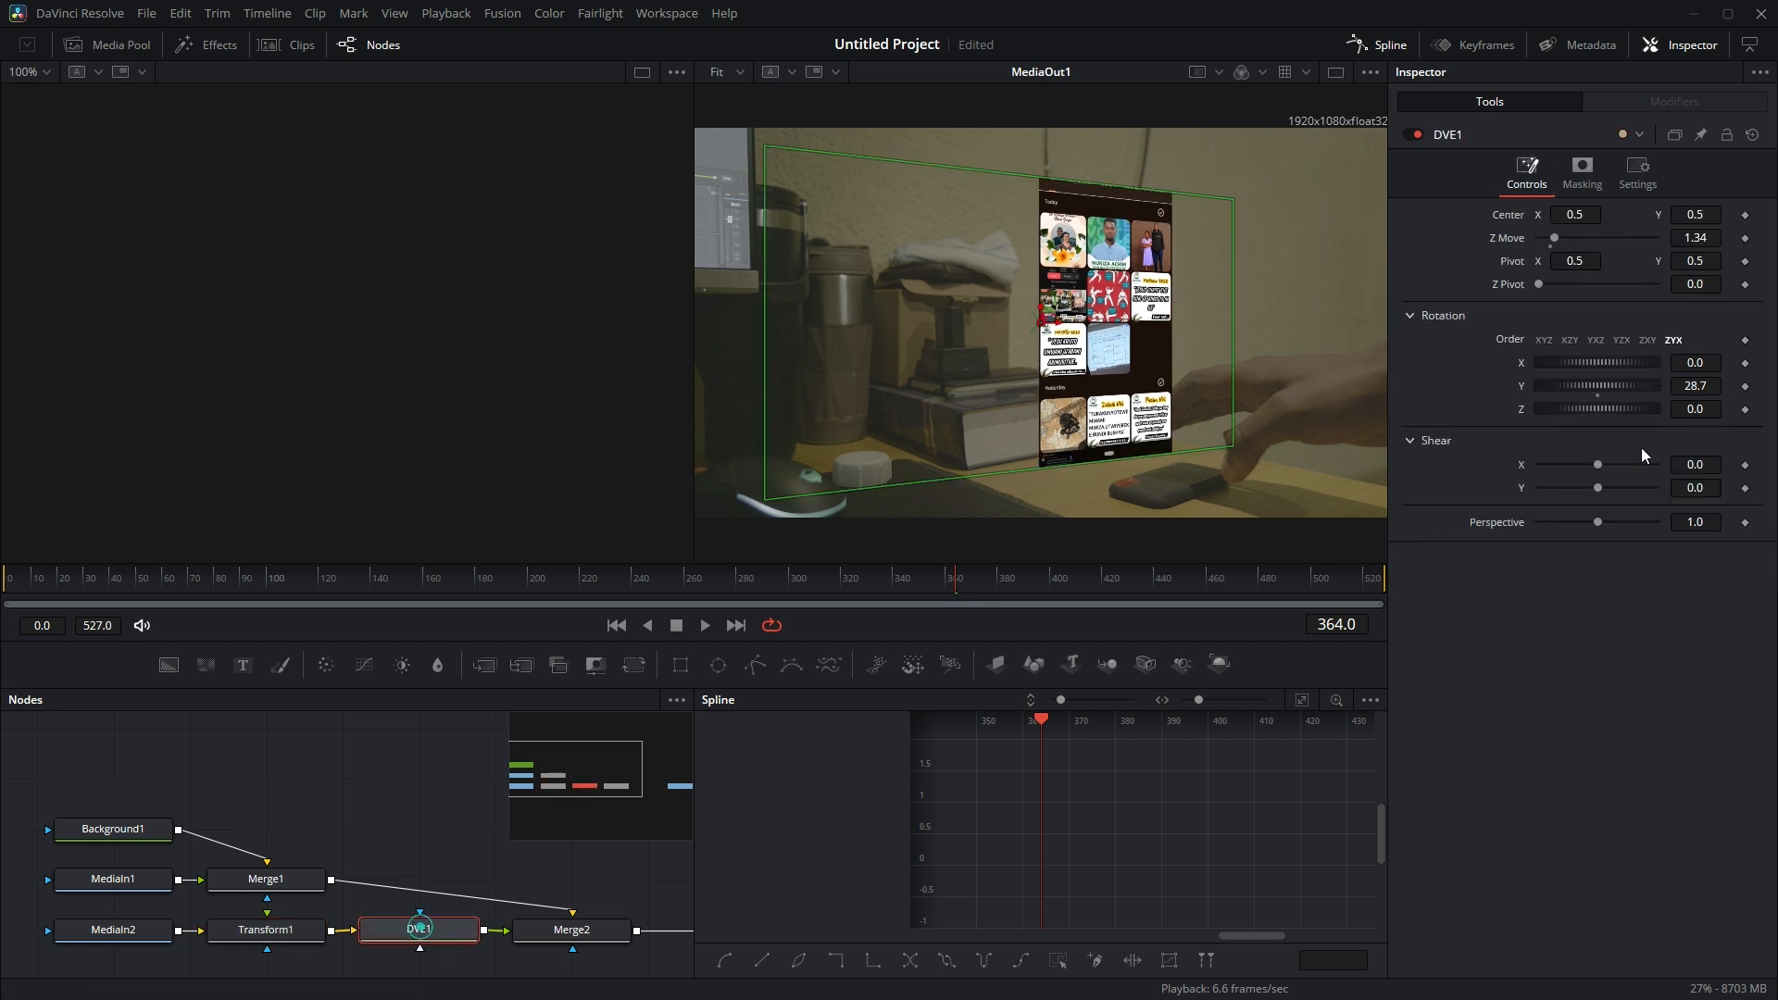
left_click_drag(1601, 382, 1602, 389)
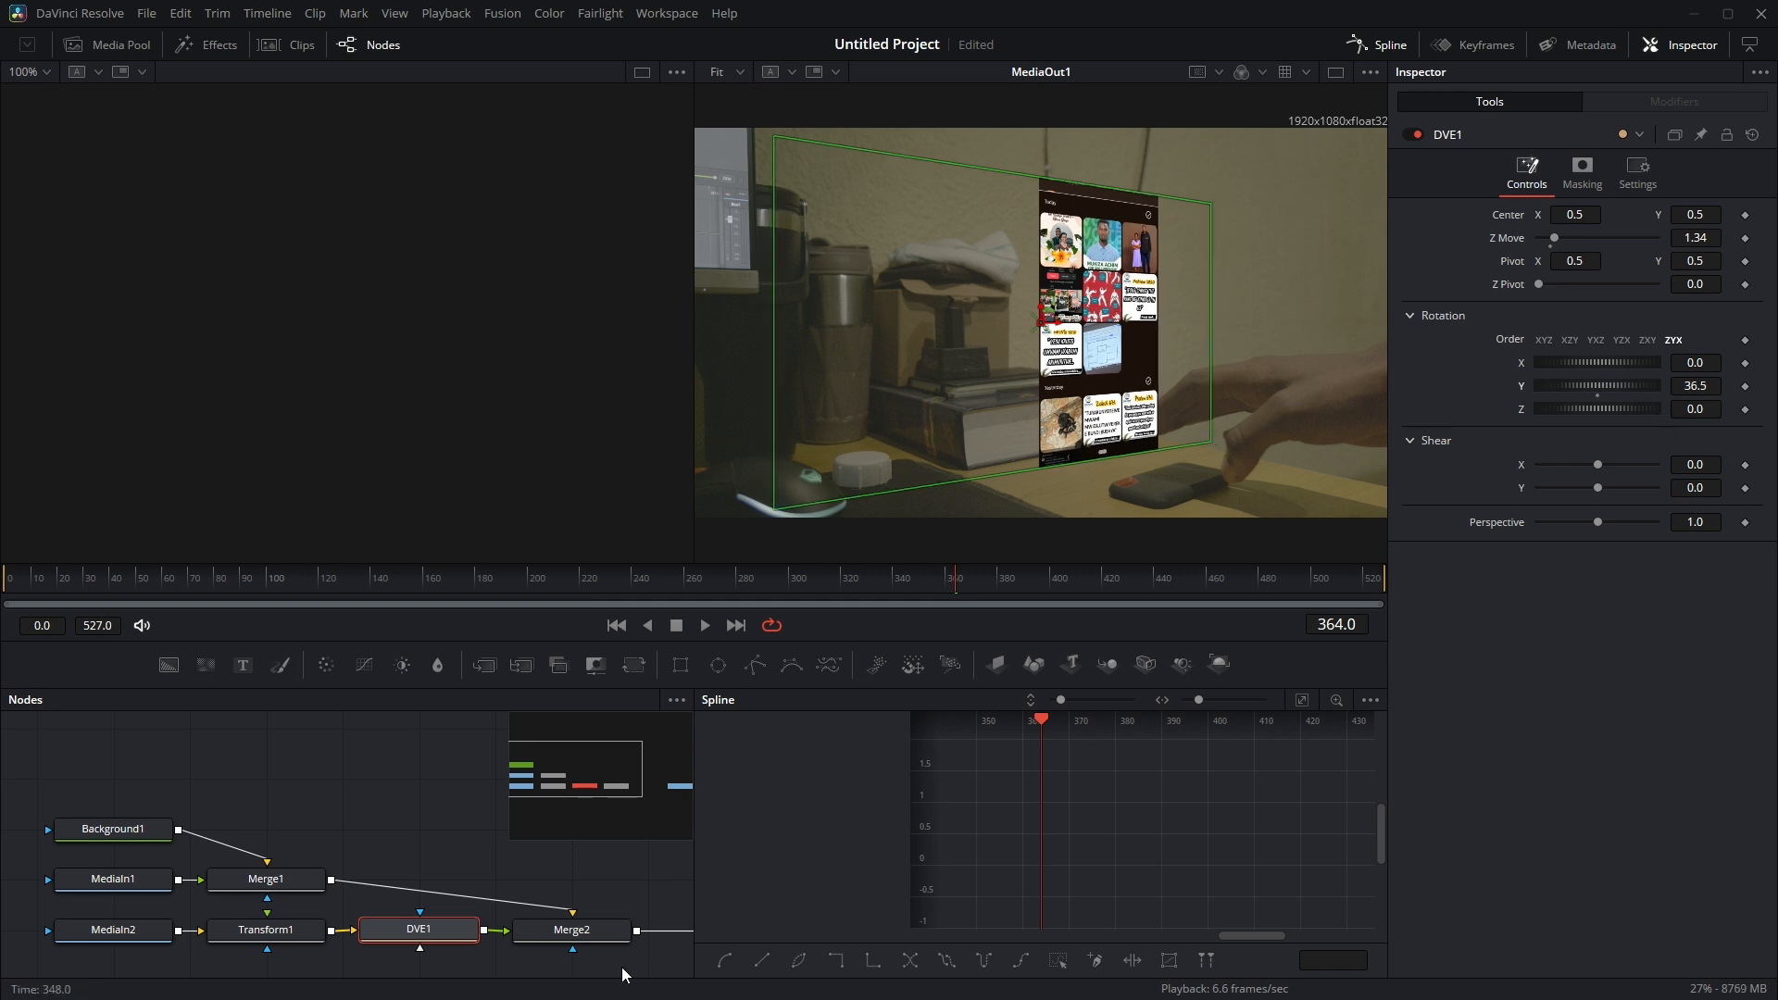
Set Merge2's apply mode to Lighten and preview the composite at frame 81
left_click(584, 941)
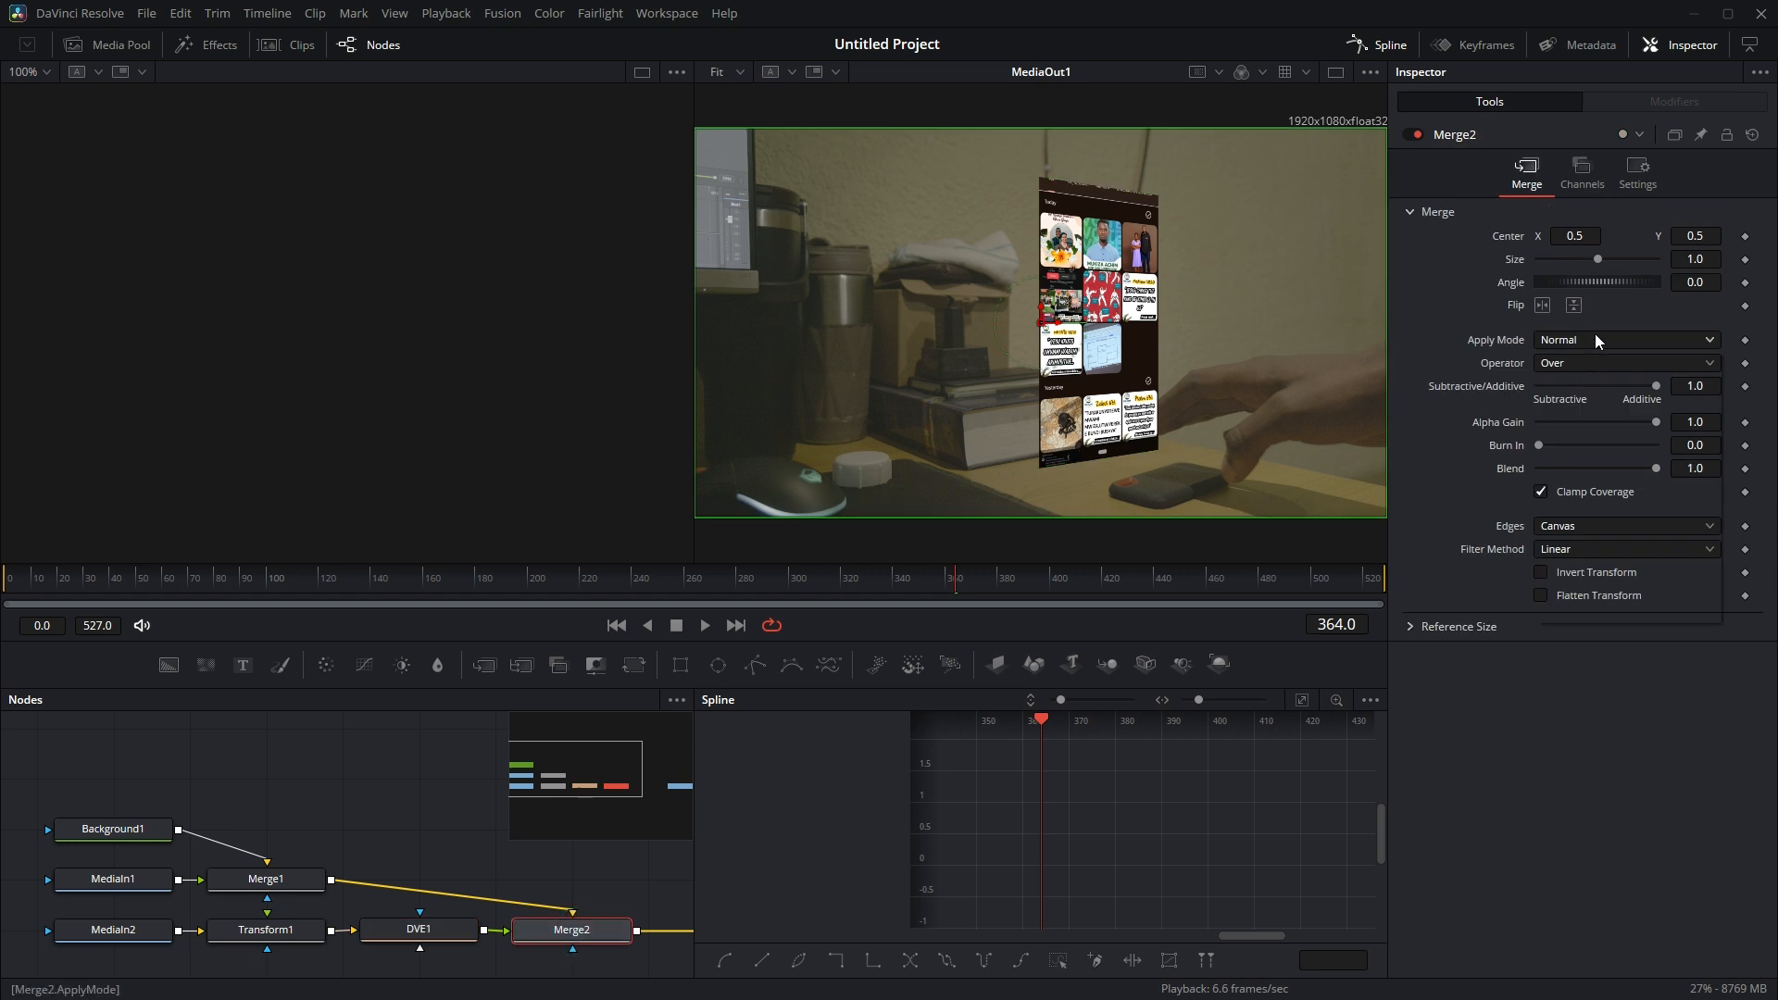
left_click(1594, 341)
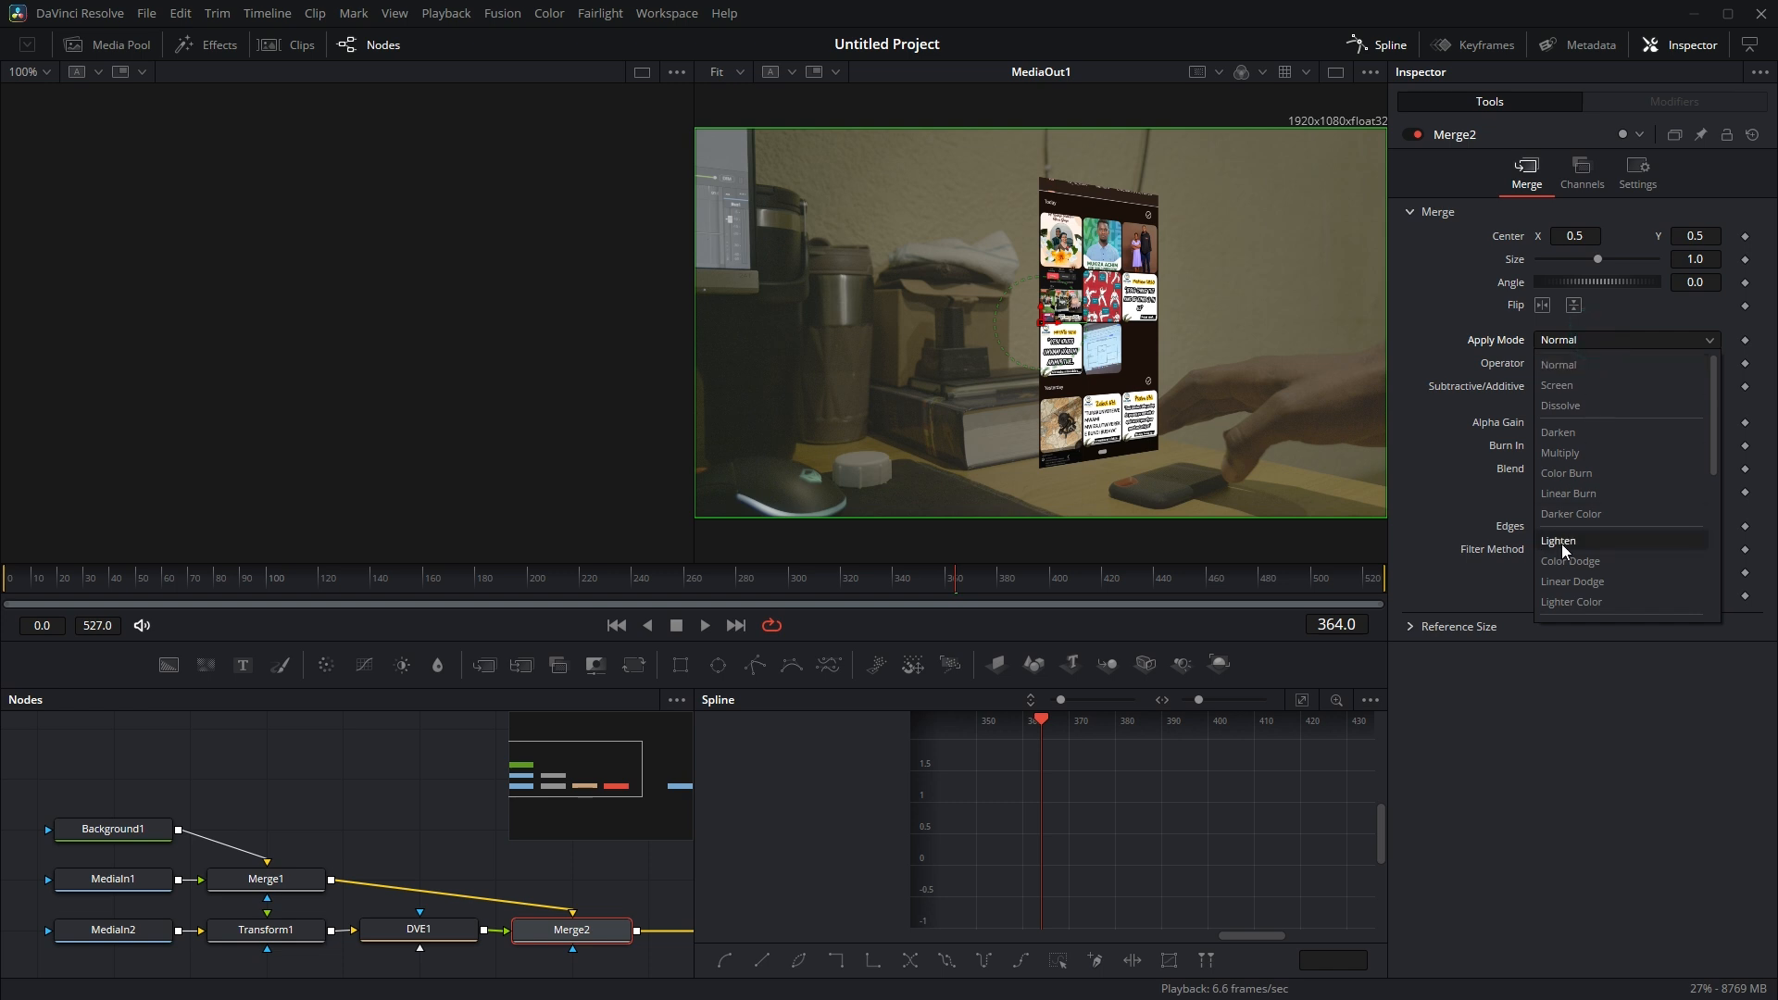
left_click(1562, 543)
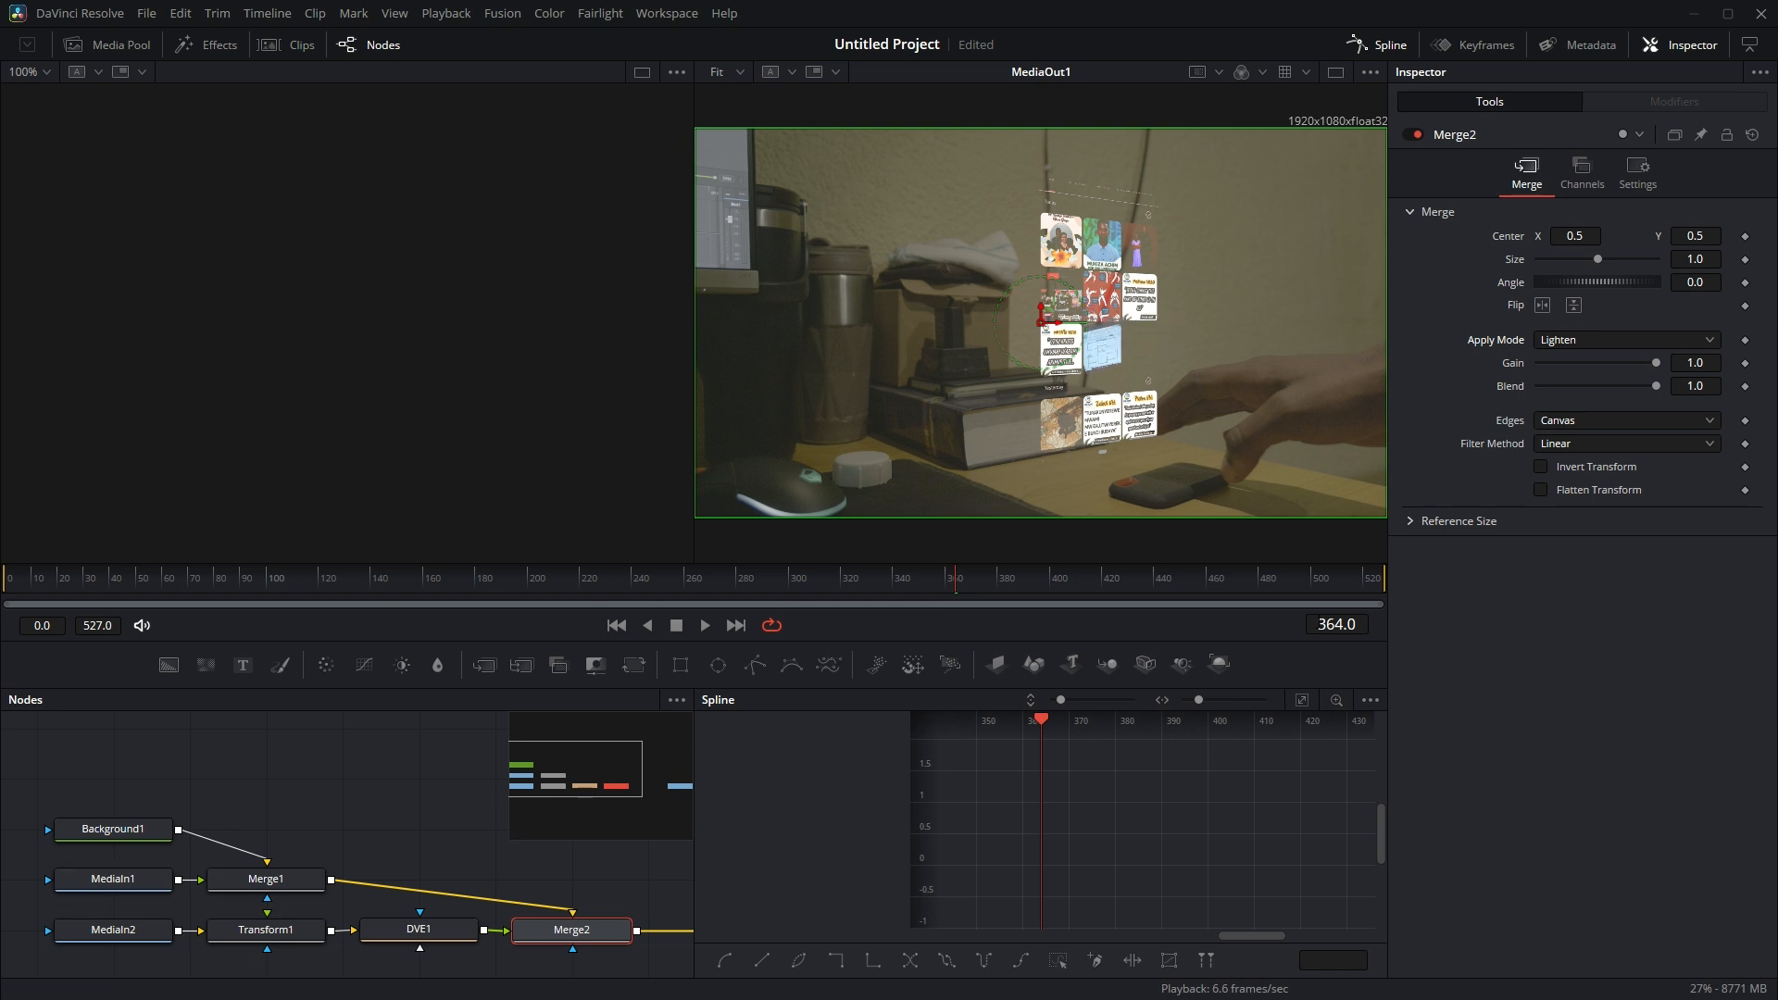
left_click_drag(451, 583, 380, 584)
left_click(302, 586)
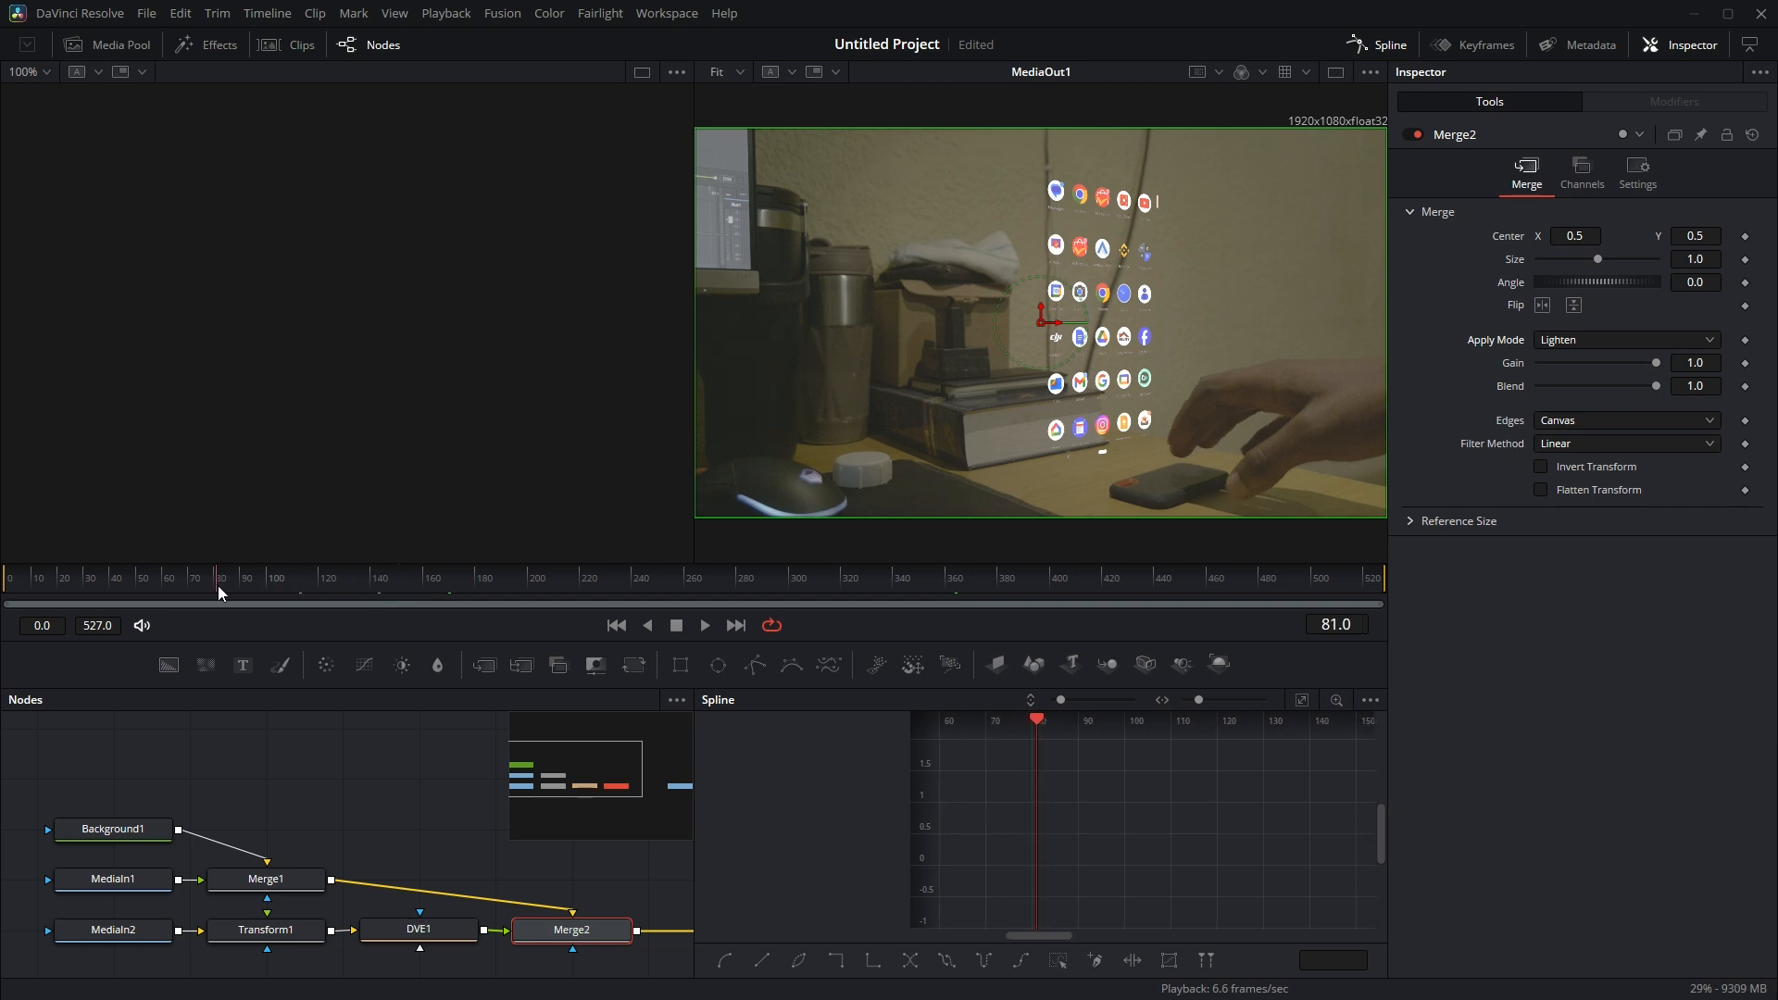